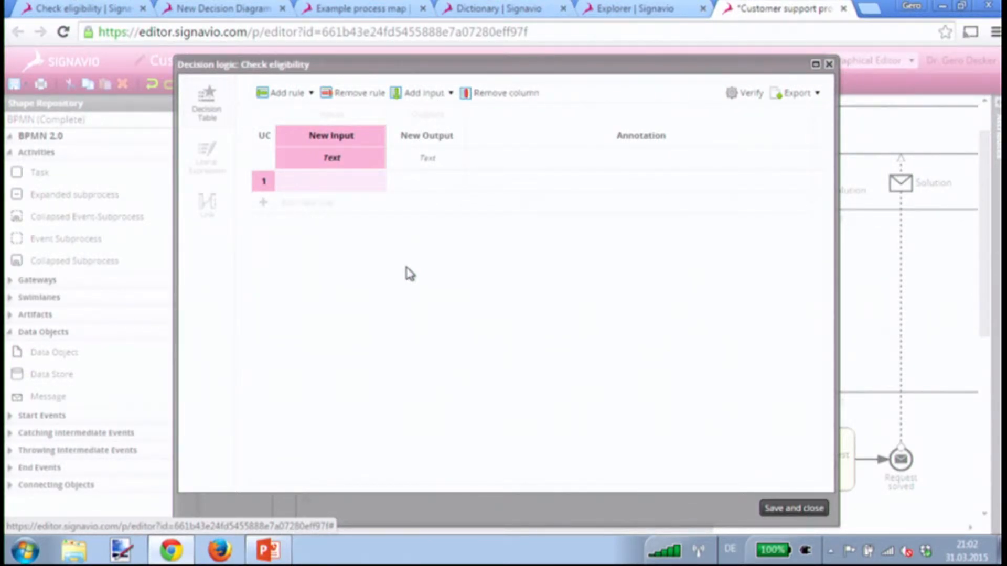
# Step: Link the Check eligibility decision logic to a decision diagram and add input data named "Customer status" feeding the Check eligibility decision
pyautogui.click(211, 203)
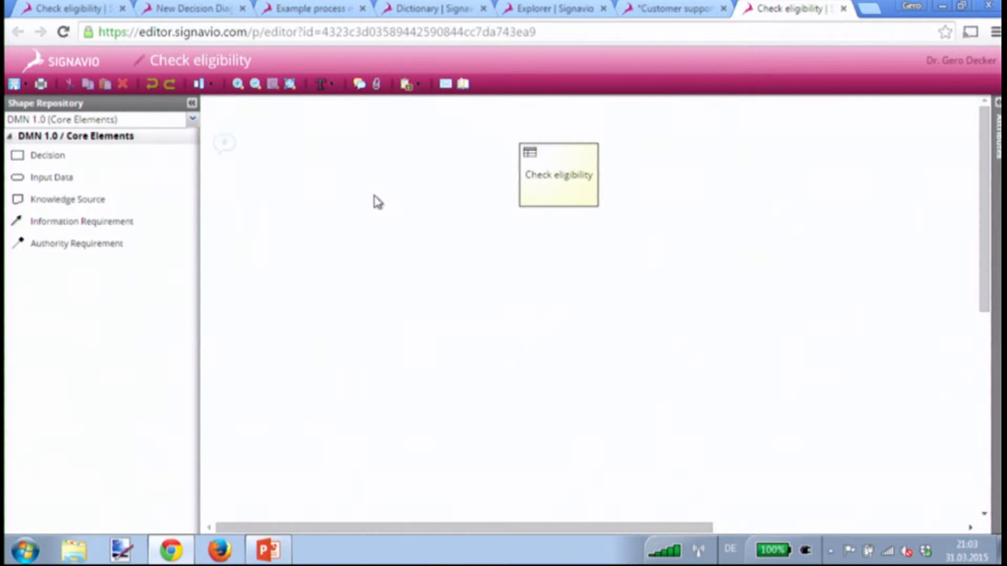
pyautogui.click(540, 169)
pyautogui.moveTo(612, 173); pyautogui.dragTo(501, 279)
pyautogui.write('Cus')
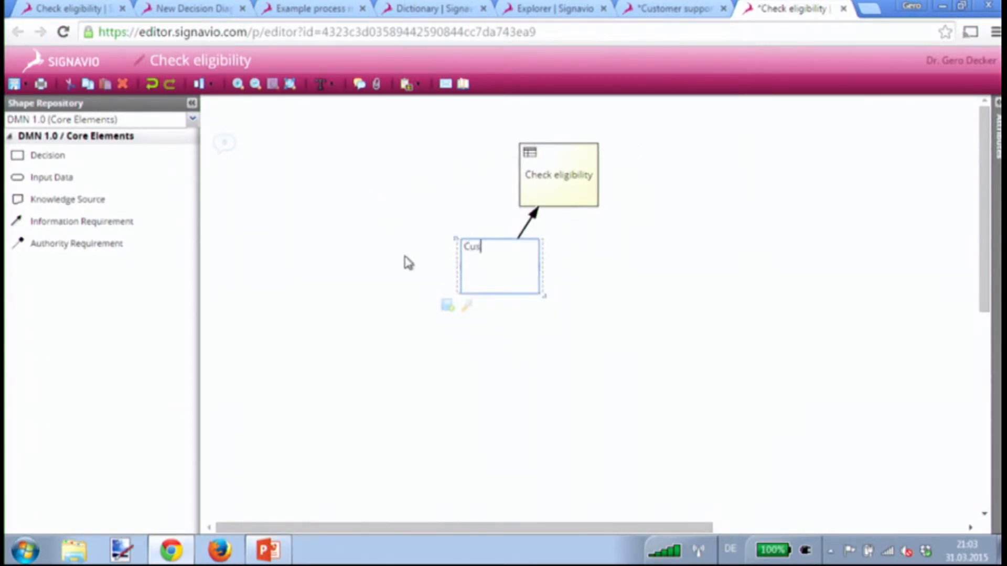
pyautogui.write('tomer status')
pyautogui.click(591, 193)
# Step: Add a second input data element named "Active support contract?" connected to the Check eligibility decision
pyautogui.click(591, 177)
pyautogui.moveTo(612, 170); pyautogui.dragTo(596, 274)
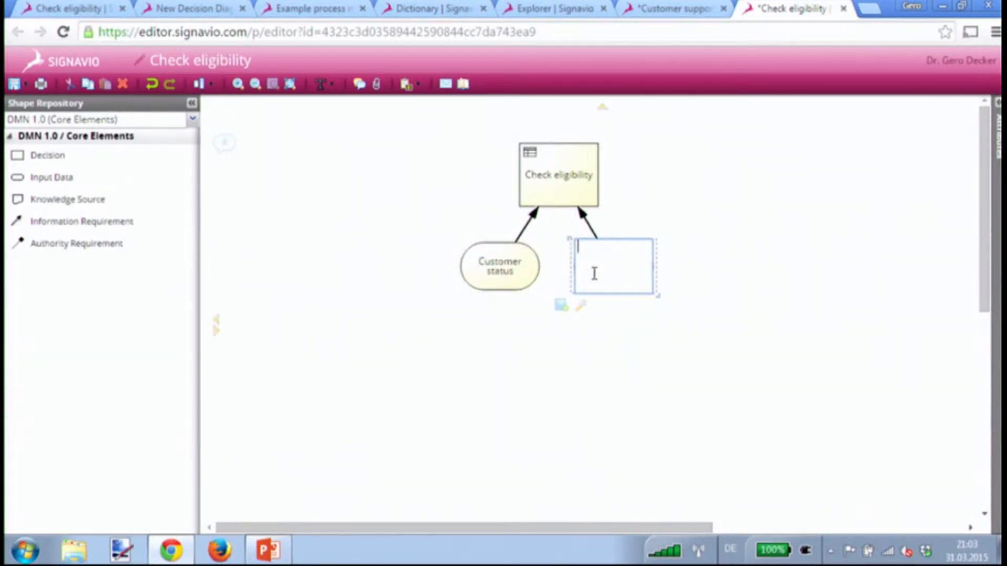
pyautogui.write('Active support con')
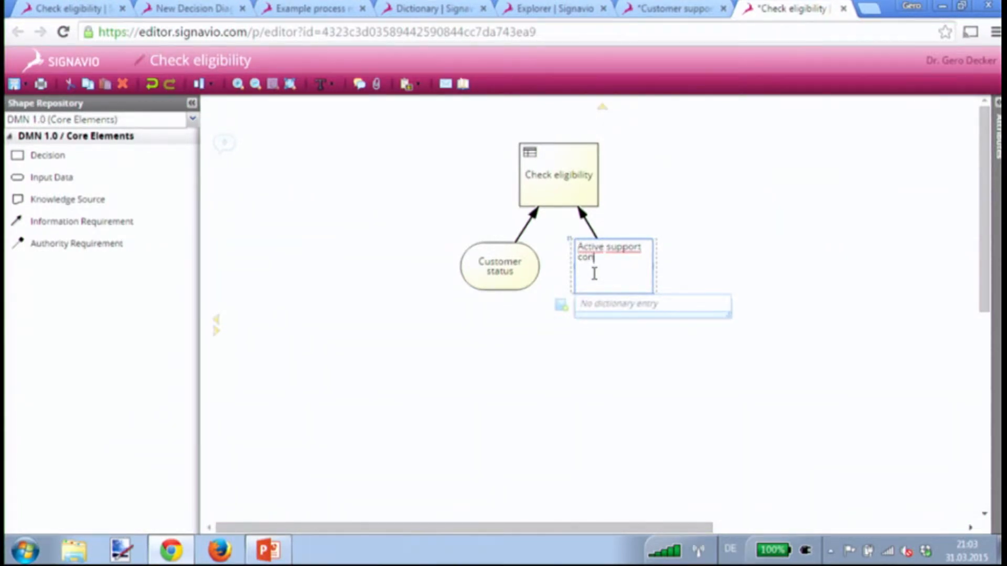
pyautogui.write('tract?')
# Step: Add a third input data element named "Request type" connected to the Check eligibility decision
pyautogui.click(580, 168)
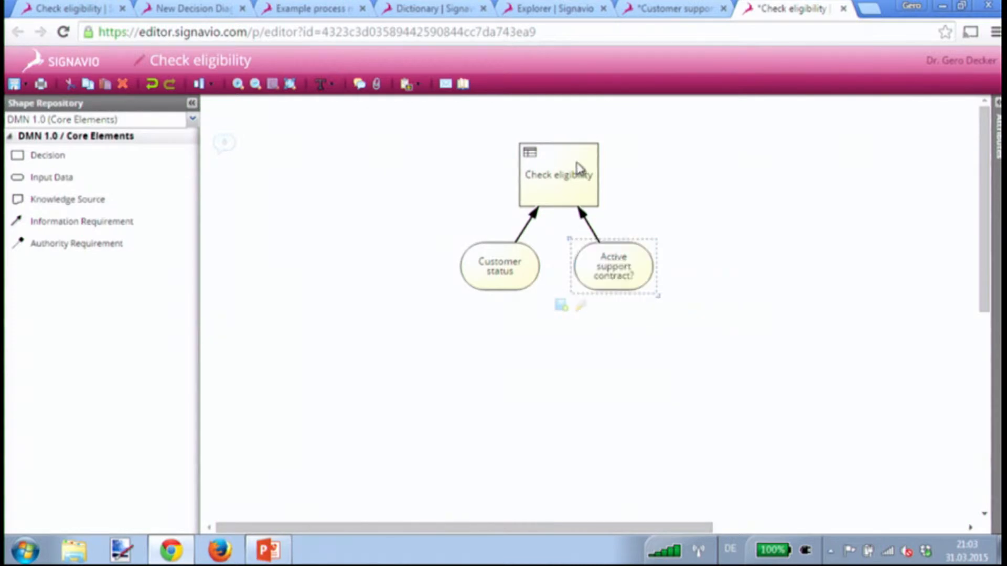
pyautogui.moveTo(617, 170); pyautogui.dragTo(713, 272)
pyautogui.write('Request type?')
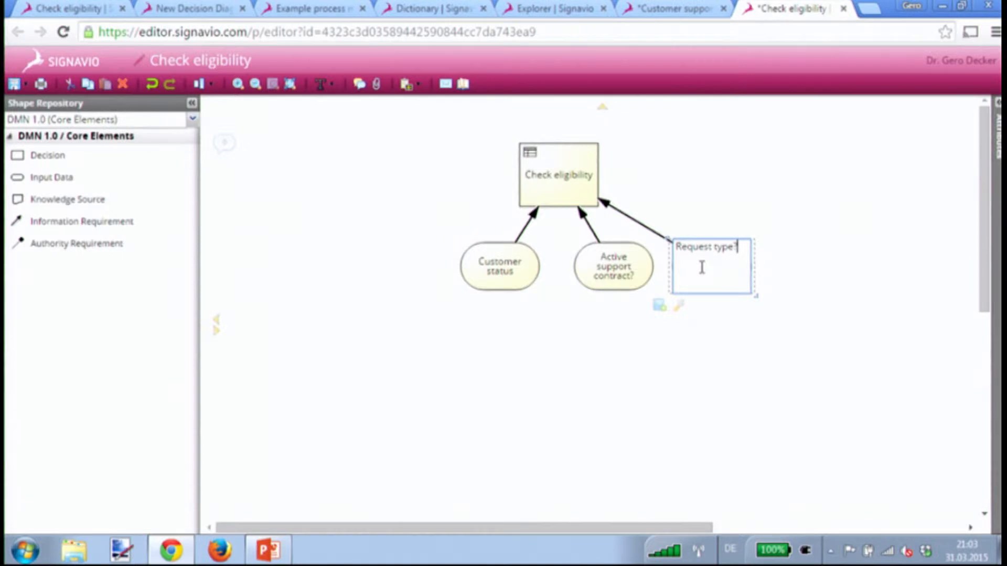
pyautogui.press('BackSpace')
pyautogui.click(688, 202)
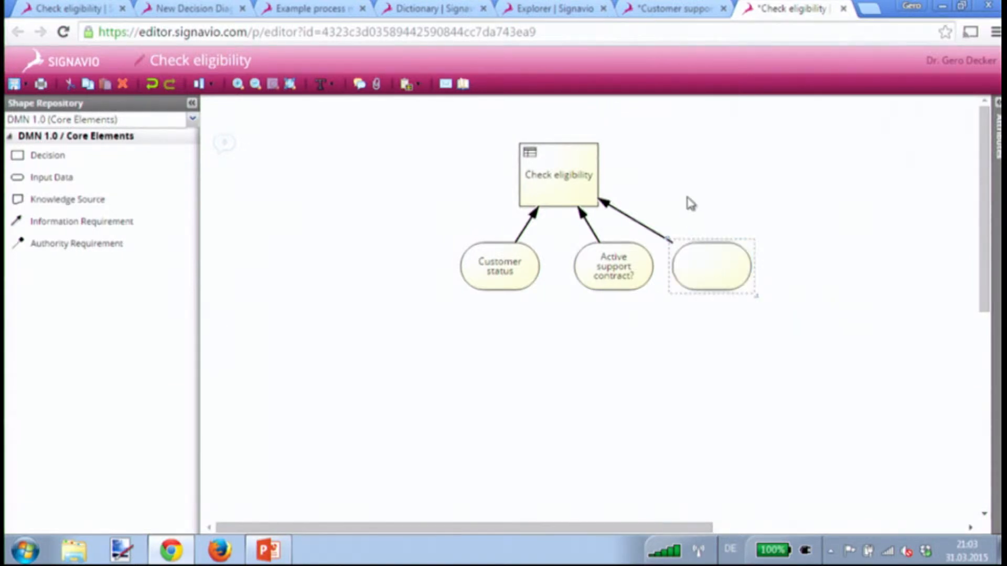
pyautogui.click(510, 282)
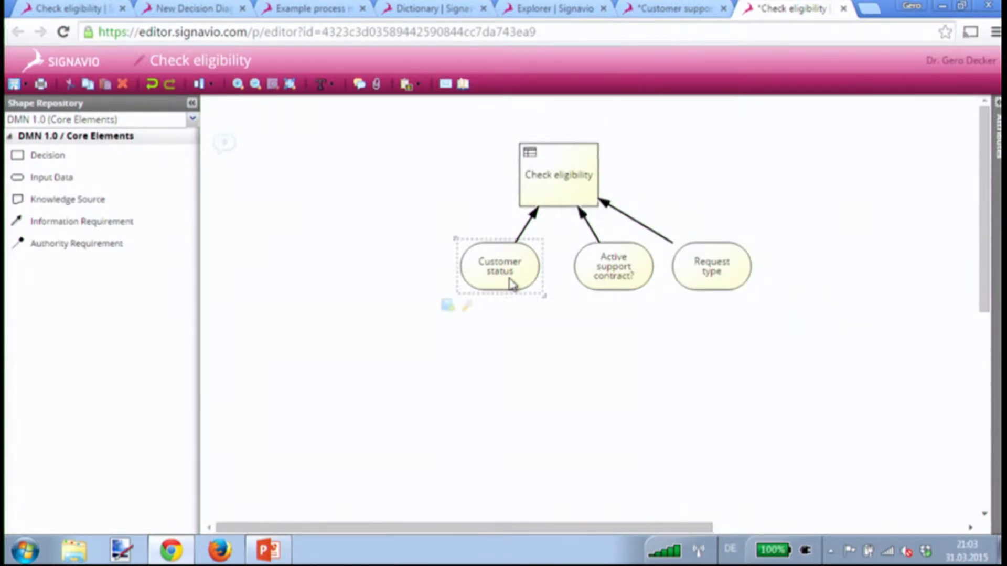
# Step: Open the Check eligibility decision table and define Customer status as an enumeration with the values VIP and Standard
pyautogui.click(529, 153)
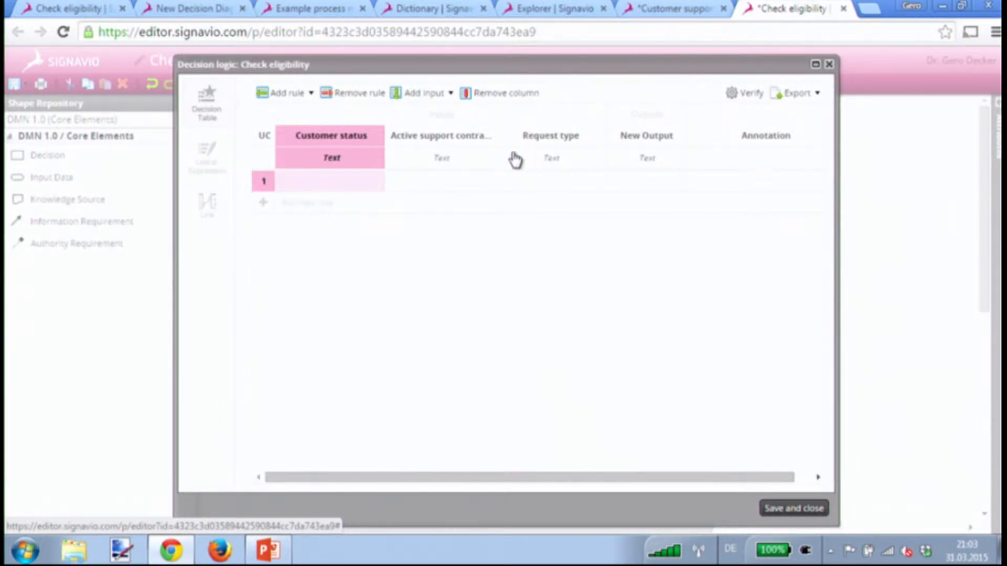
pyautogui.click(351, 166)
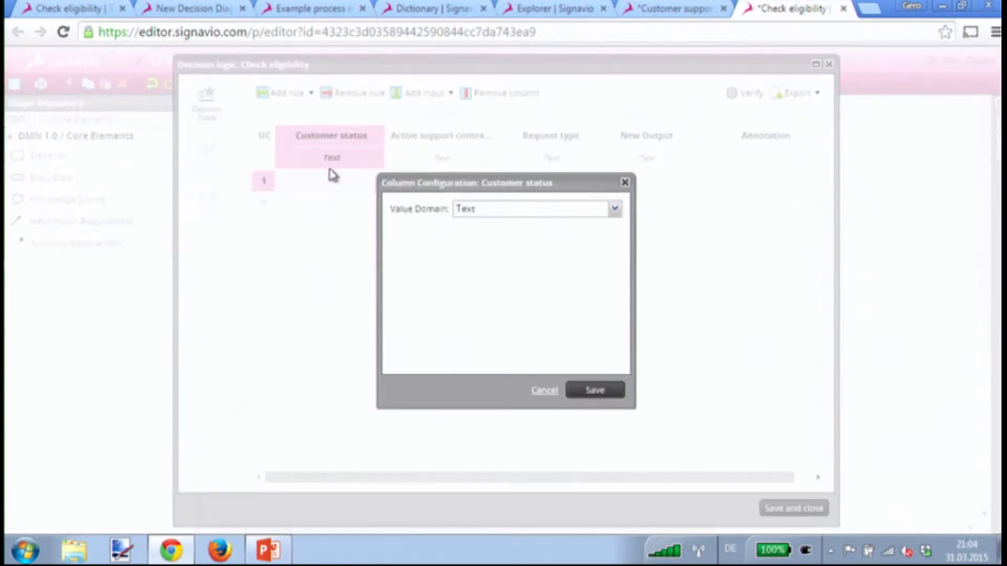
pyautogui.click(465, 210)
pyautogui.click(487, 226)
pyautogui.click(475, 230)
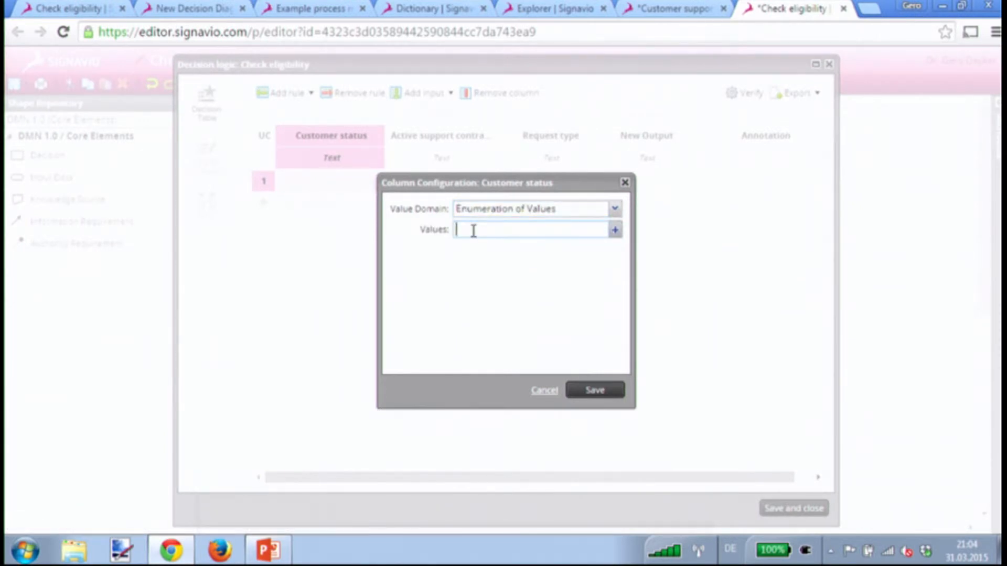
pyautogui.write('VIP')
pyautogui.press('Return')
pyautogui.write('Standard')
pyautogui.press('Return')
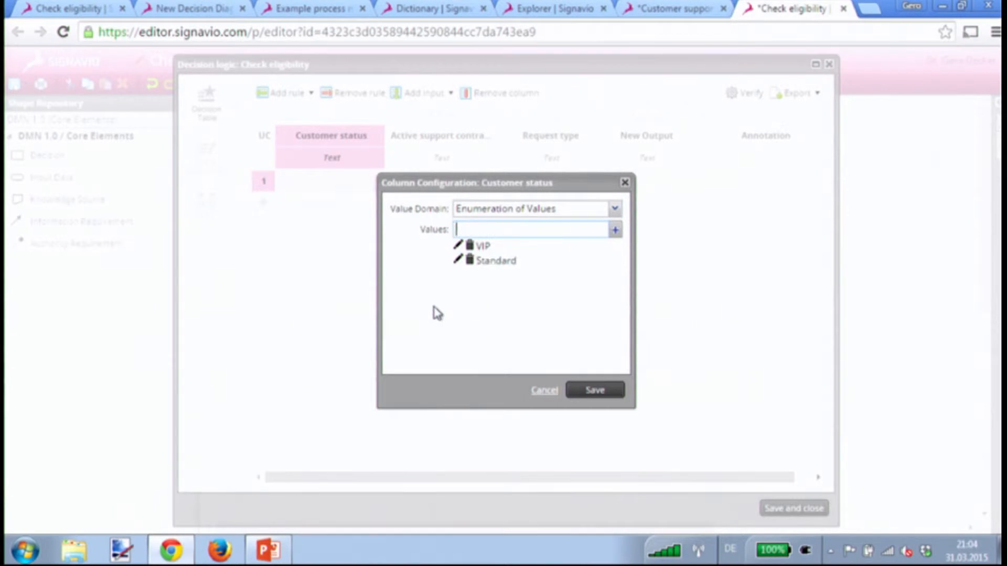
pyautogui.click(601, 393)
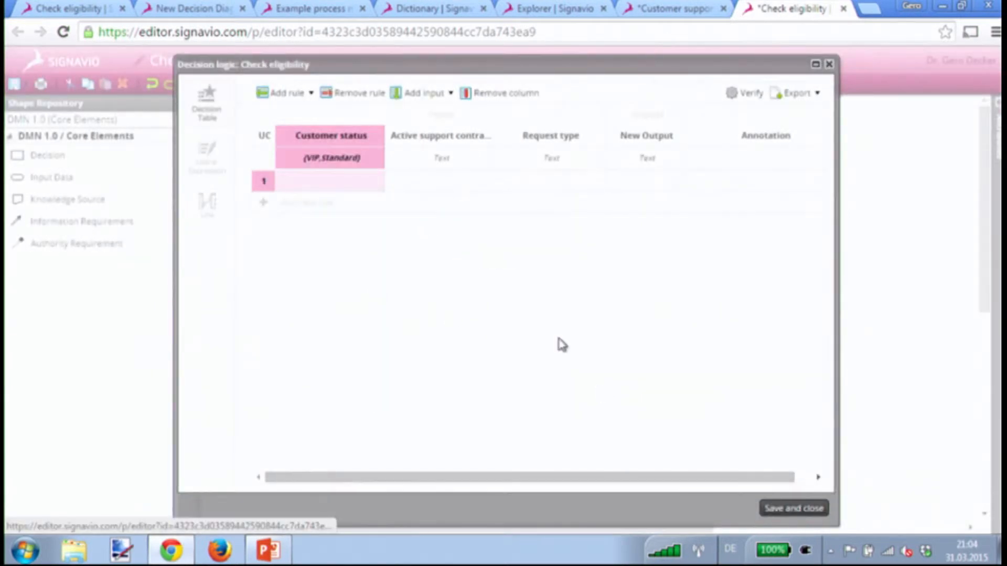
# Step: Set the value domain of the Active support contract? column to Boolean
pyautogui.click(443, 159)
pyautogui.click(474, 210)
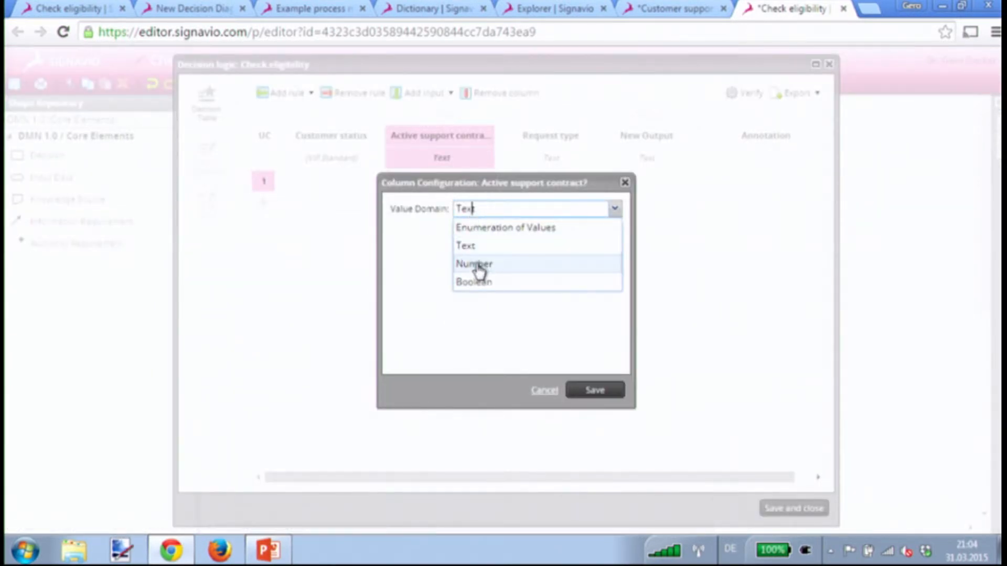
pyautogui.click(478, 282)
pyautogui.click(587, 396)
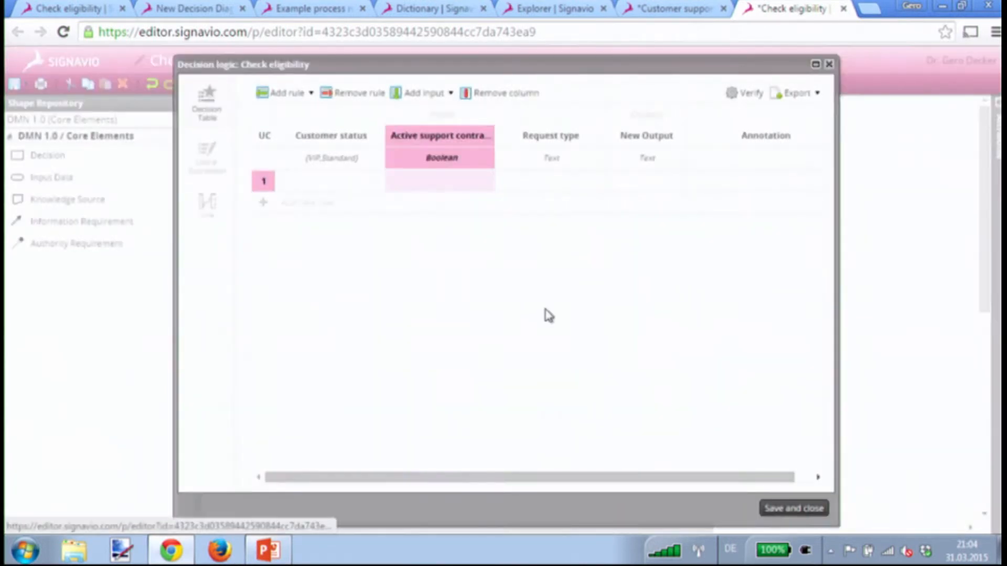
# Step: Define the Request type column as an enumeration with the values Critical and Non critical
pyautogui.click(543, 166)
pyautogui.click(545, 212)
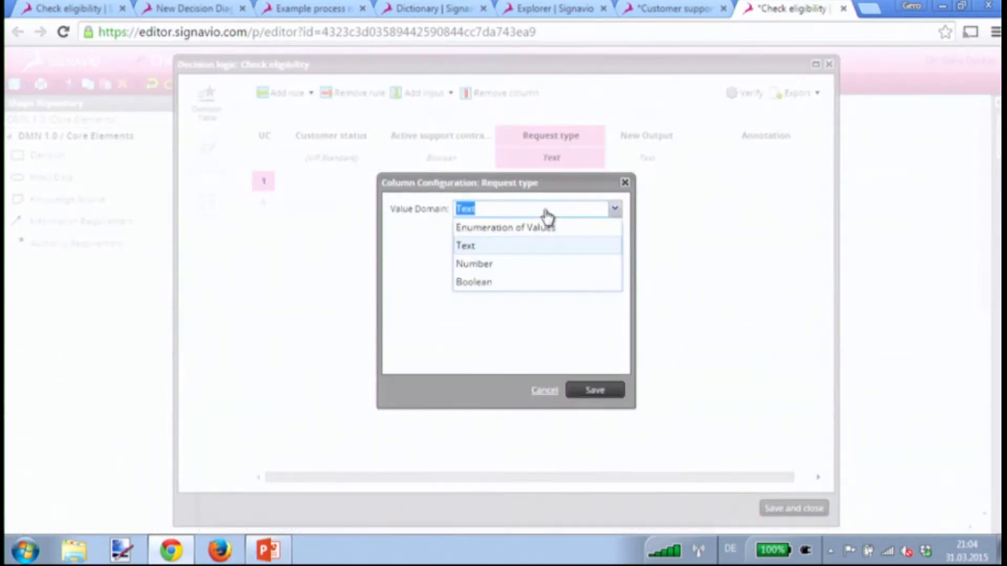
pyautogui.click(532, 227)
pyautogui.click(503, 231)
pyautogui.write('Critical')
pyautogui.press('Return')
pyautogui.write('Non')
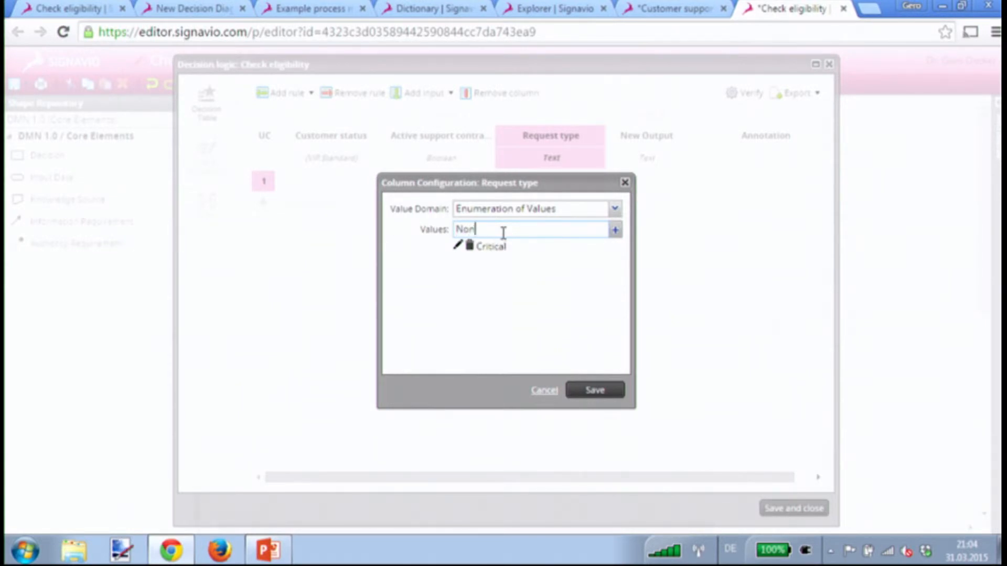
pyautogui.write(' critical')
pyautogui.press('Return')
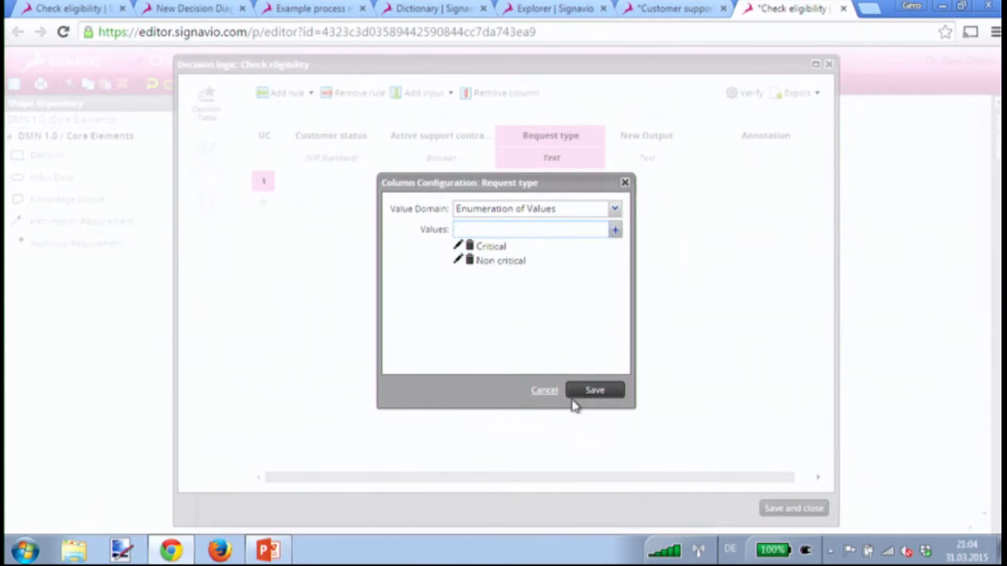
pyautogui.click(573, 397)
# Step: Define the output column as an enumeration with the values Eligible and Not eligible
pyautogui.click(646, 158)
pyautogui.click(544, 211)
pyautogui.click(519, 228)
pyautogui.write('Elgi')
pyautogui.press('BackSpace')
pyautogui.press('BackSpace')
pyautogui.write('igib')
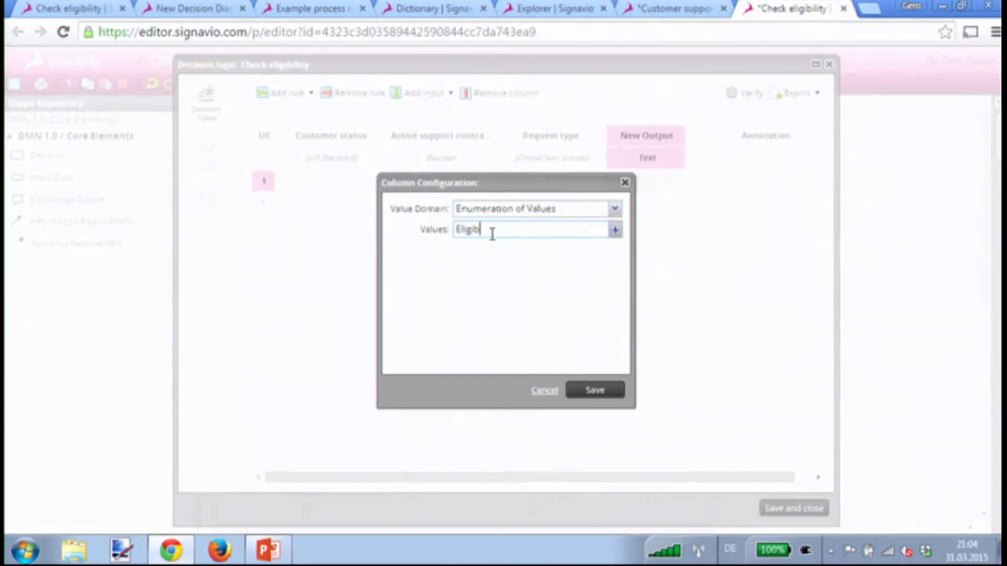
pyautogui.write('le')
pyautogui.press('Return')
pyautogui.write('Not eligible')
pyautogui.press('Return')
pyautogui.click(591, 390)
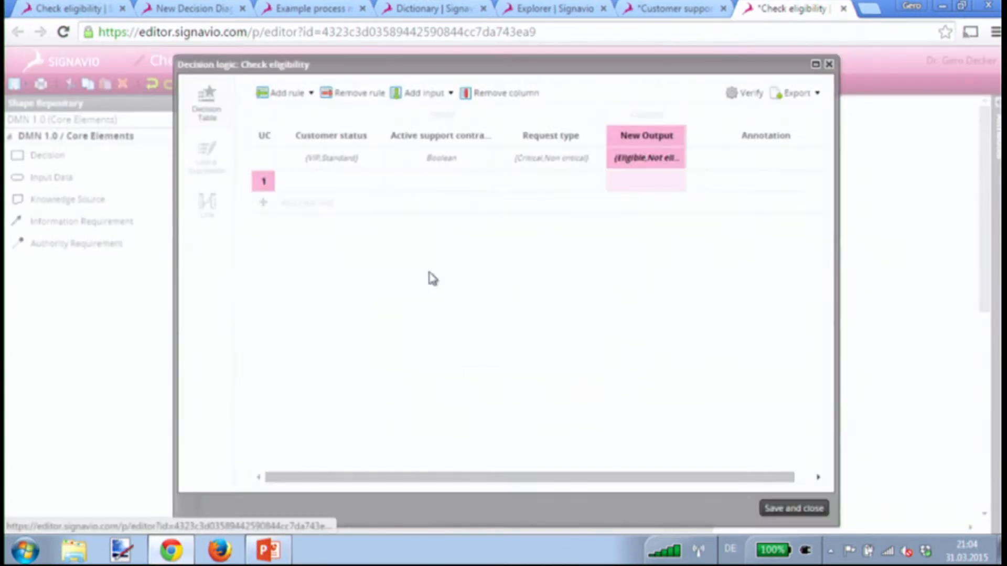
# Step: Fill rule 1 with customer status VIP and output Eligible, and widen the output column
pyautogui.click(329, 185)
pyautogui.click(354, 215)
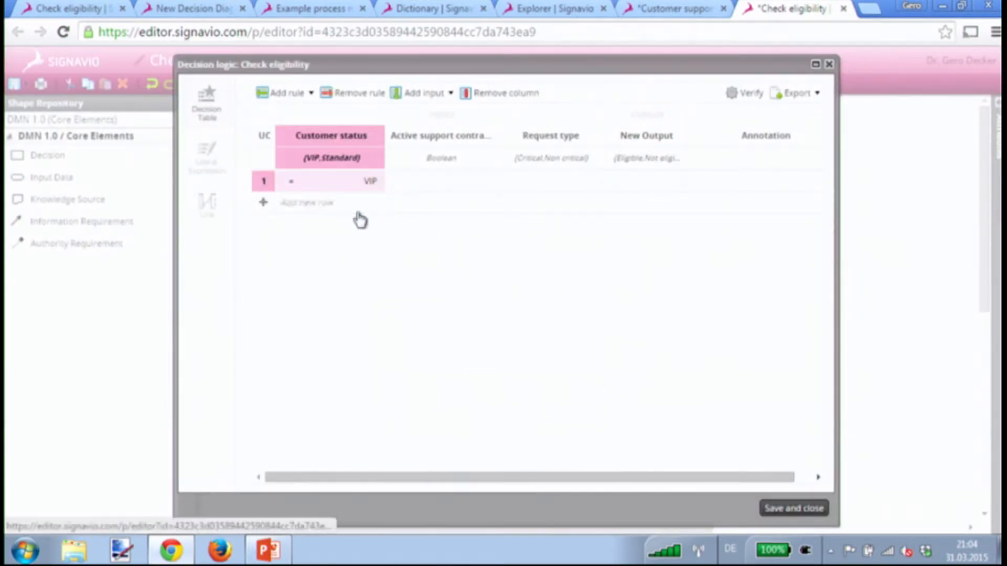
pyautogui.click(637, 181)
pyautogui.click(628, 218)
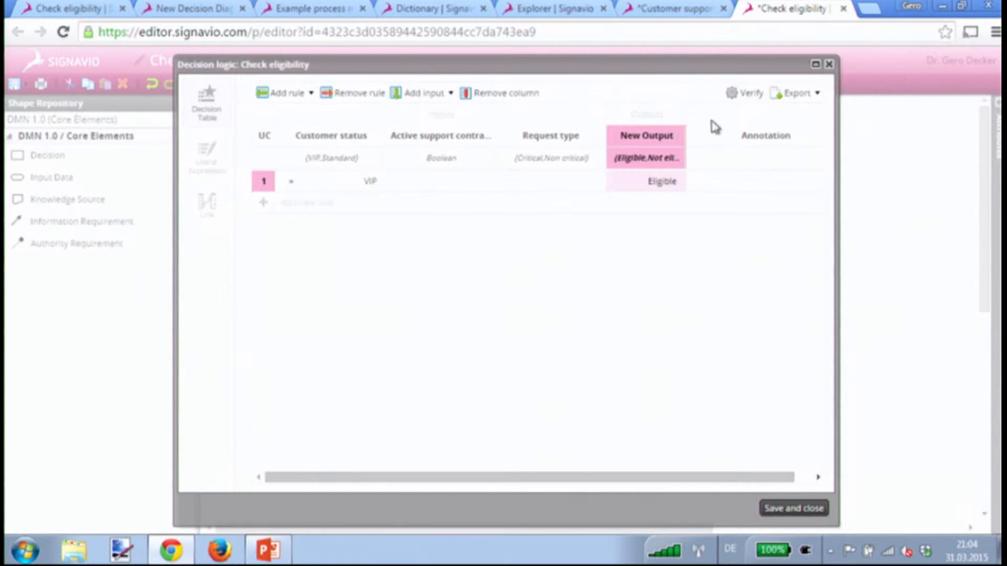
pyautogui.moveTo(685, 123); pyautogui.dragTo(719, 126)
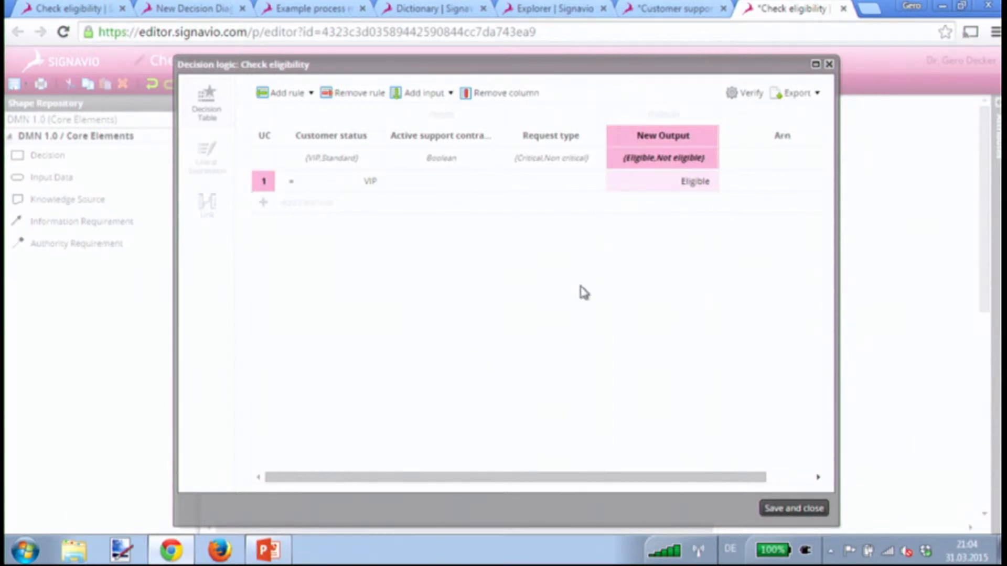
# Step: Add rule 2 with customer status Standard, active support contract true, request type Critical and output Eligible
pyautogui.click(328, 206)
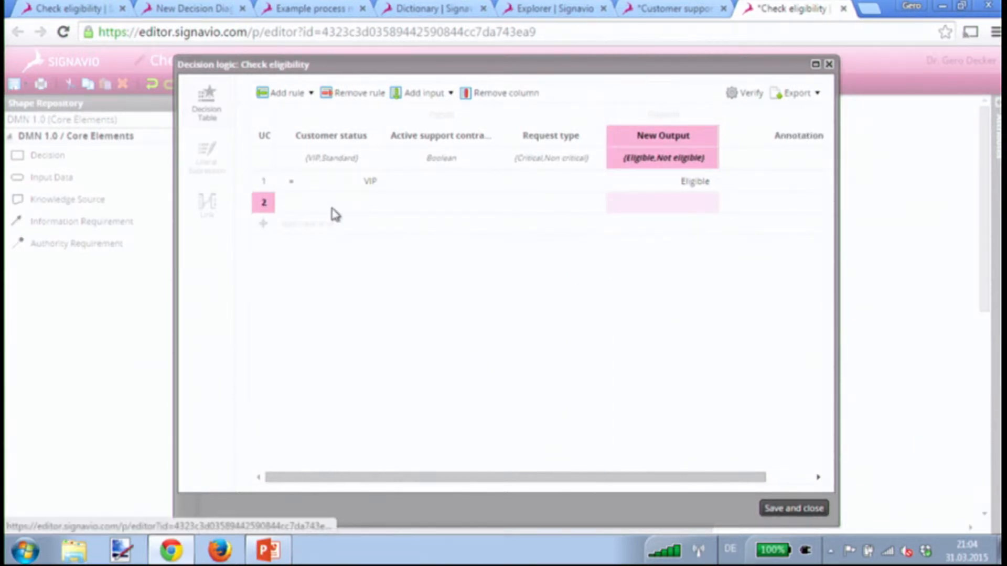
pyautogui.click(346, 210)
pyautogui.click(348, 257)
pyautogui.click(465, 213)
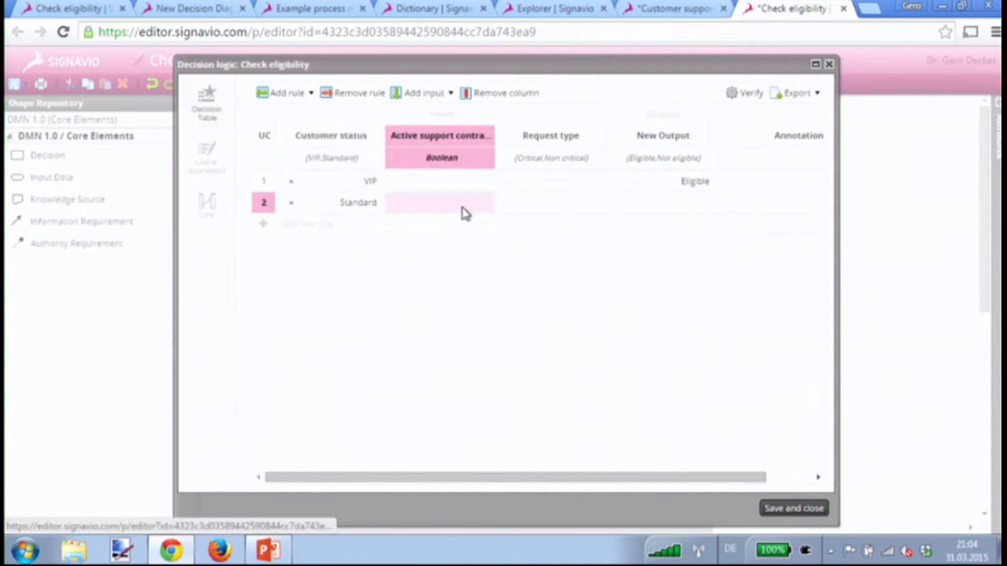
pyautogui.click(480, 213)
pyautogui.click(484, 207)
pyautogui.click(451, 242)
pyautogui.click(559, 206)
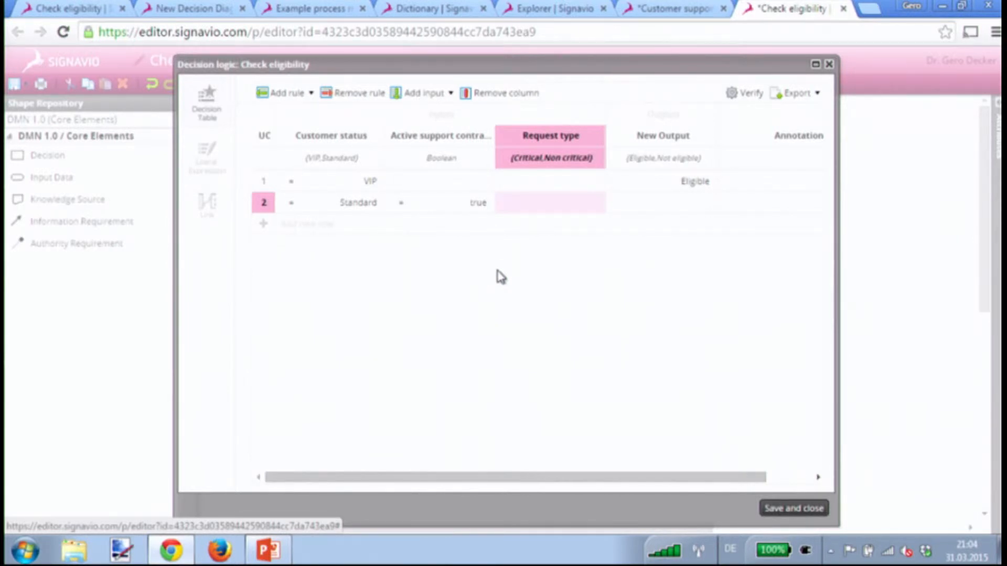
pyautogui.click(560, 206)
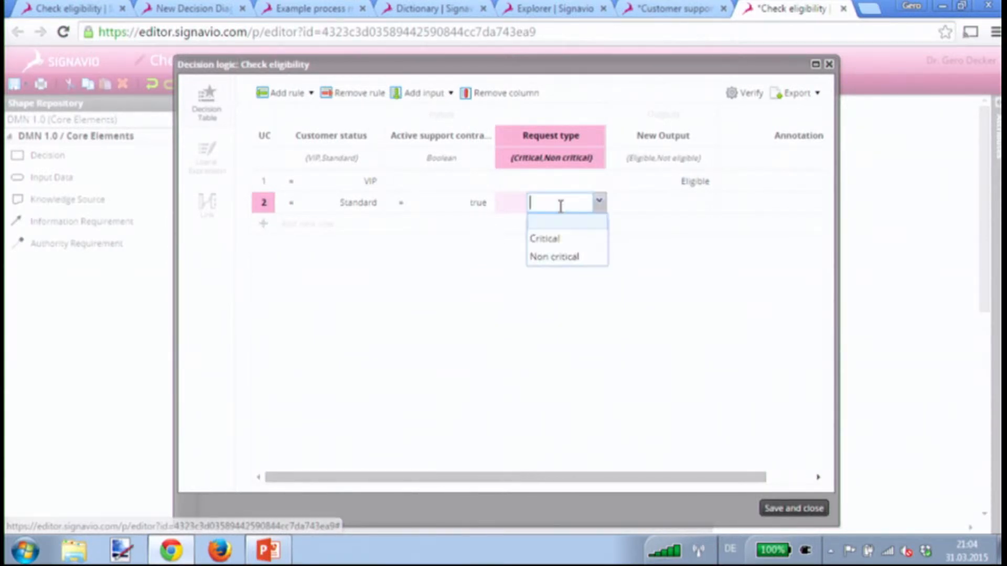
pyautogui.click(559, 242)
pyautogui.click(669, 206)
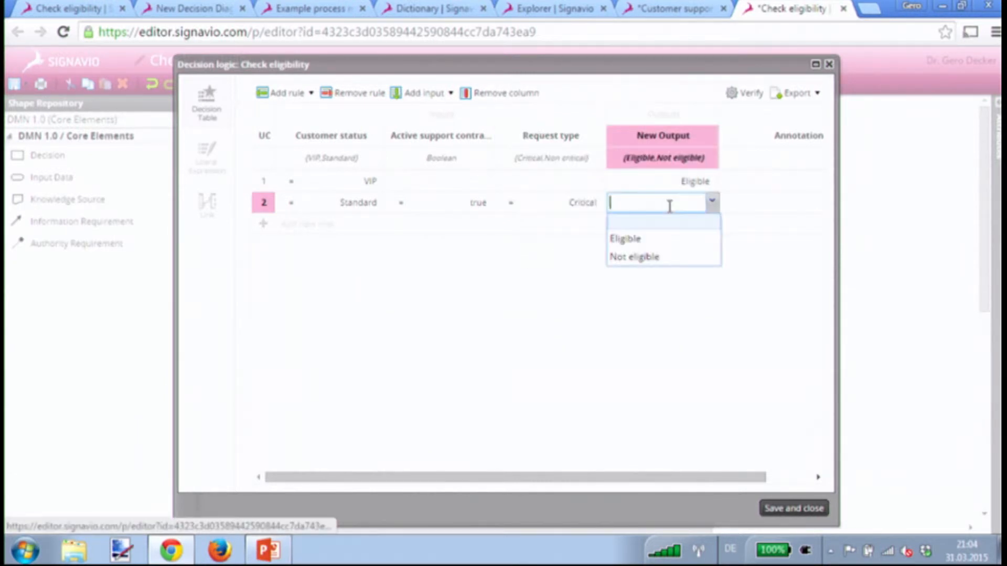
pyautogui.click(653, 242)
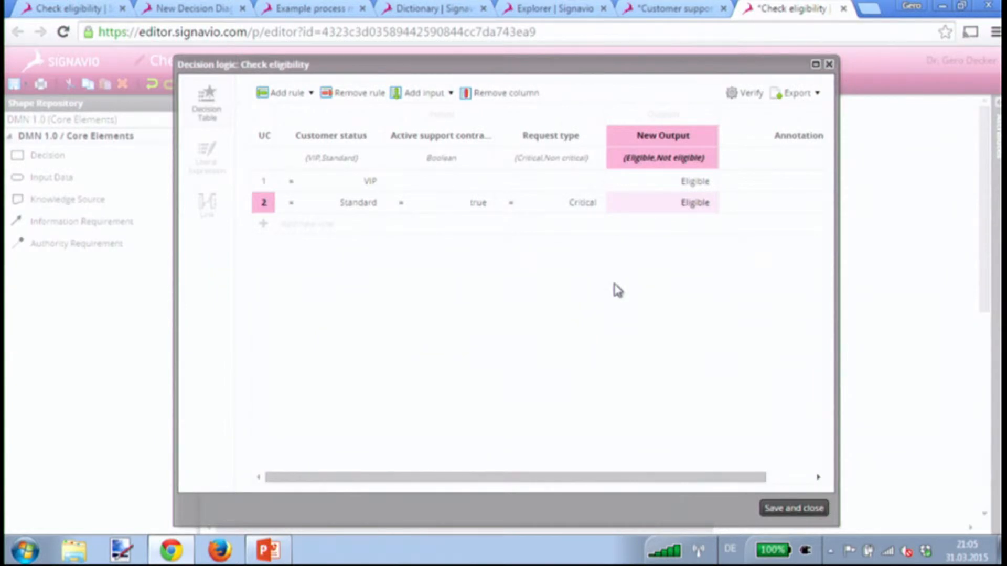
# Step: Verify the table, and add rule 3 with customer status Standard, active support contract false and output Not eligible
pyautogui.click(755, 94)
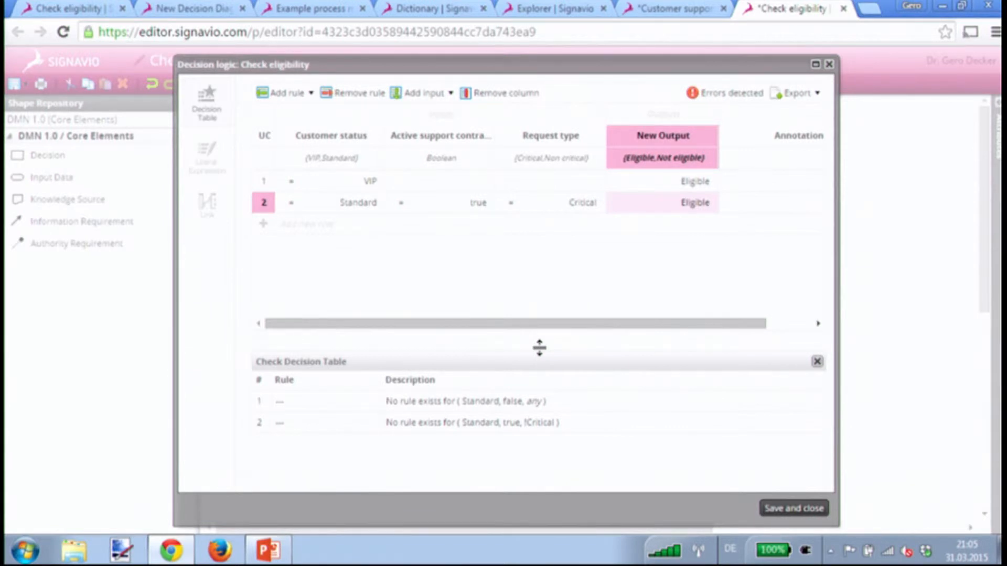
pyautogui.click(323, 225)
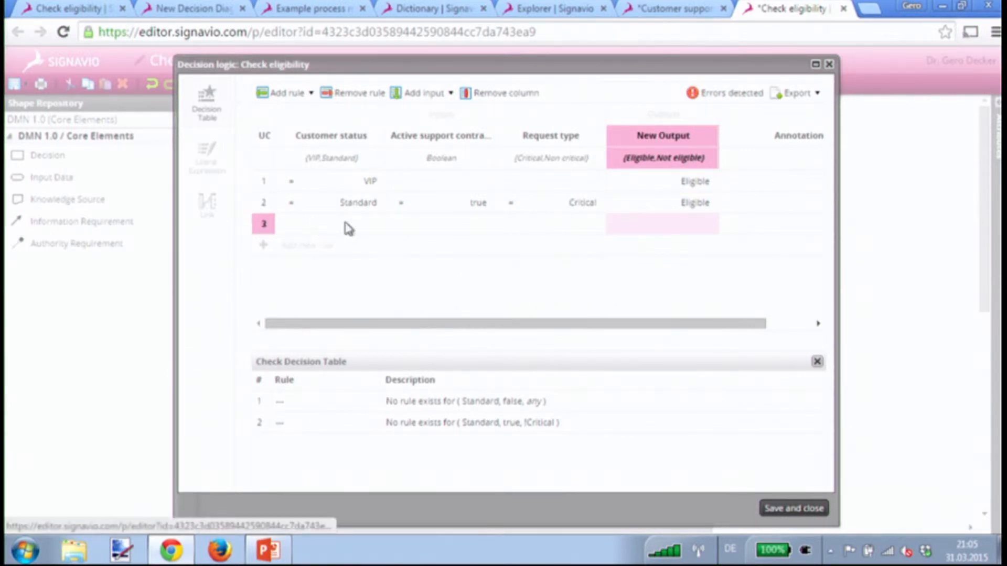
pyautogui.click(338, 228)
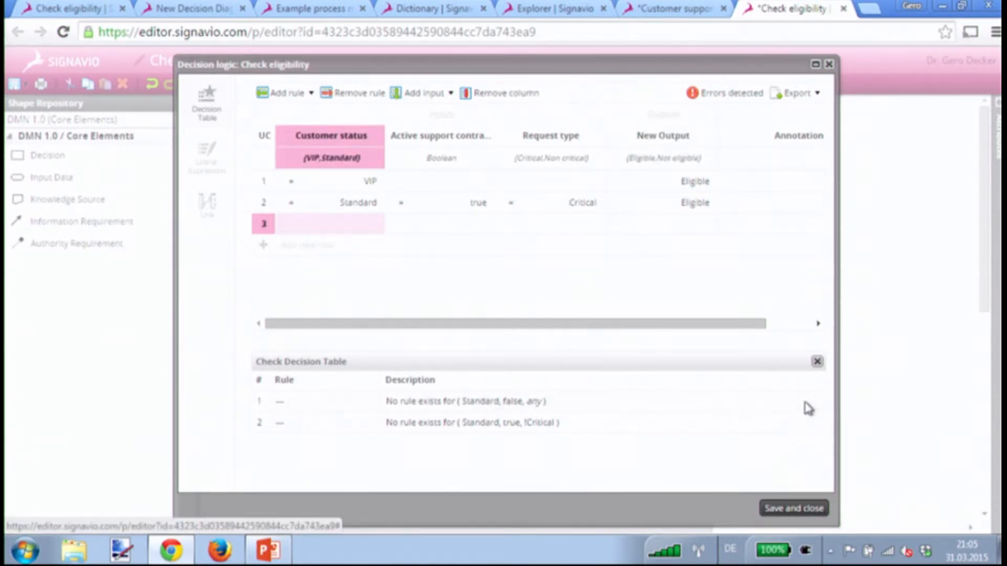
pyautogui.click(356, 231)
pyautogui.click(355, 274)
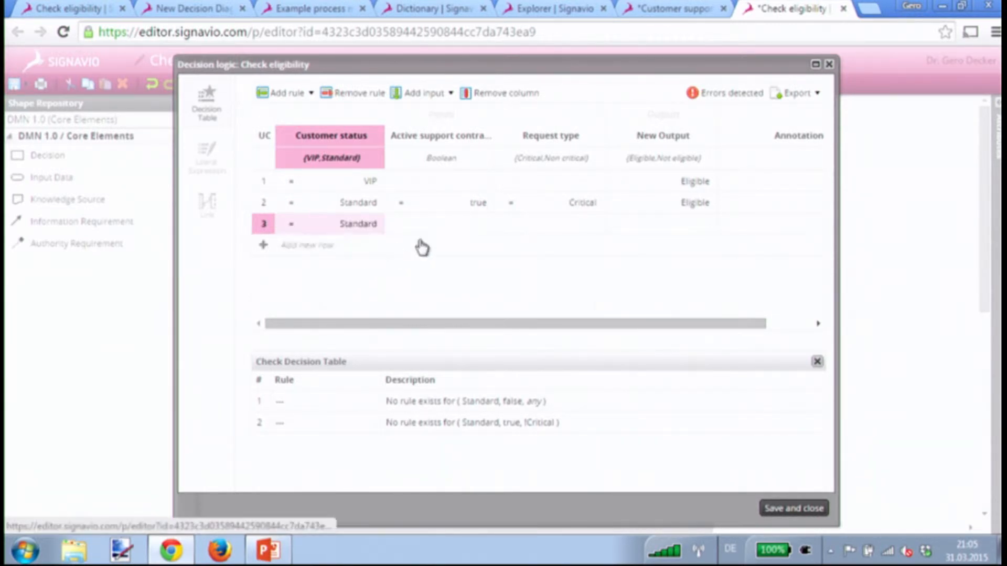
pyautogui.click(469, 229)
pyautogui.click(480, 225)
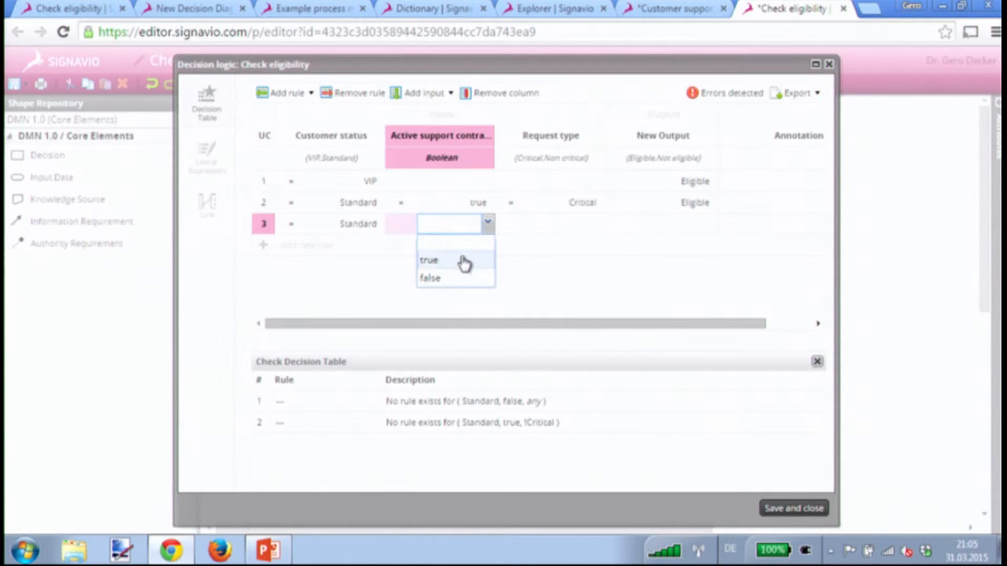
pyautogui.click(462, 279)
pyautogui.click(663, 225)
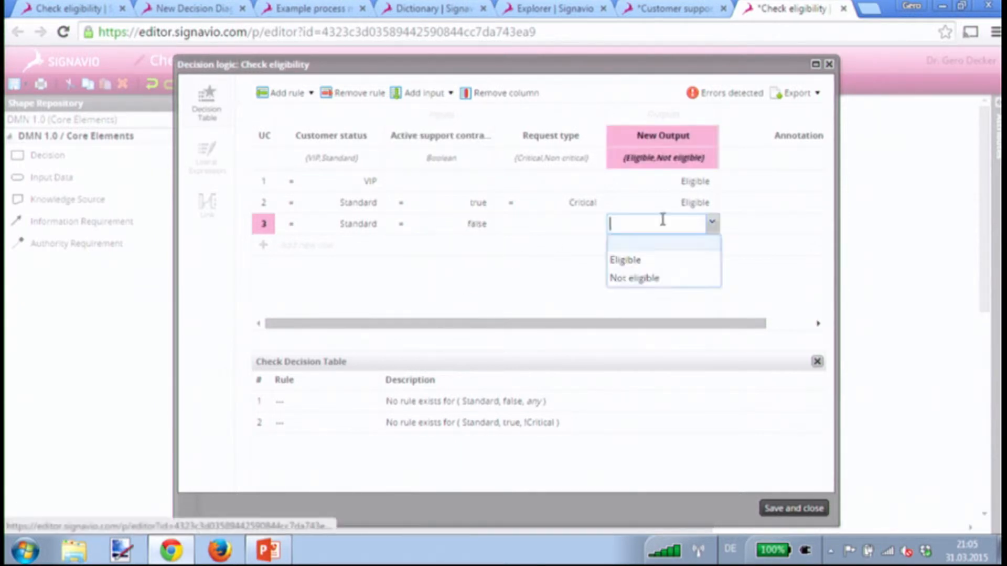
pyautogui.click(659, 279)
# Step: Add rule 4 with customer status Standard, active support contract true, request type Non critical and output Not eligible, and save the decision logic
pyautogui.click(327, 244)
pyautogui.click(348, 243)
pyautogui.click(347, 299)
pyautogui.click(476, 254)
pyautogui.click(480, 247)
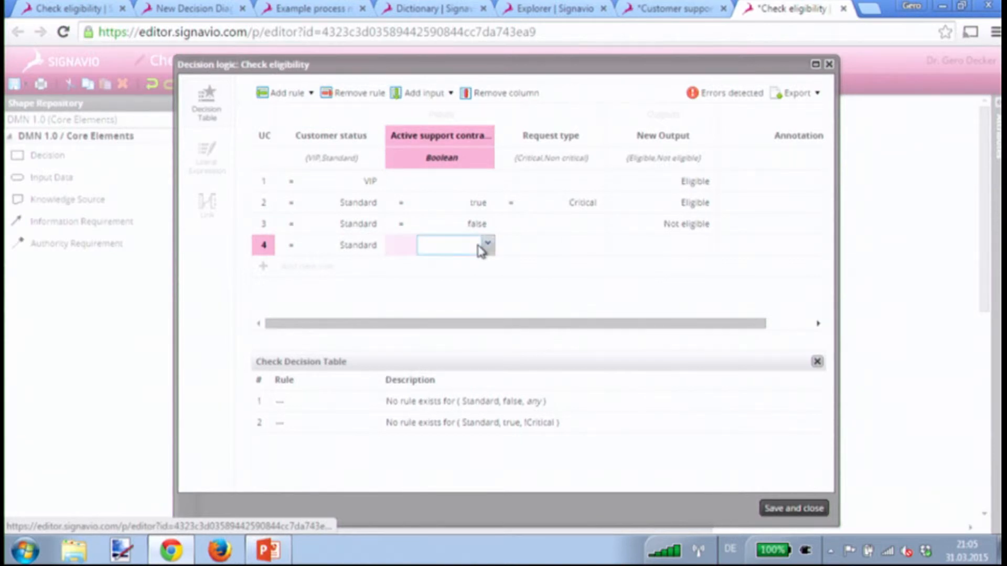
pyautogui.click(462, 283)
pyautogui.click(582, 244)
pyautogui.click(585, 243)
pyautogui.click(560, 300)
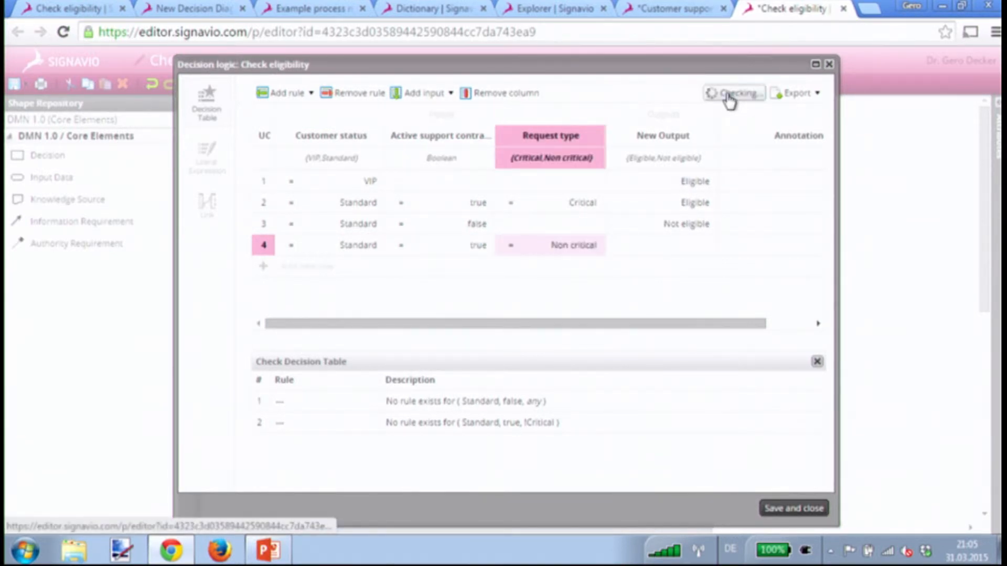
pyautogui.click(675, 246)
pyautogui.click(674, 247)
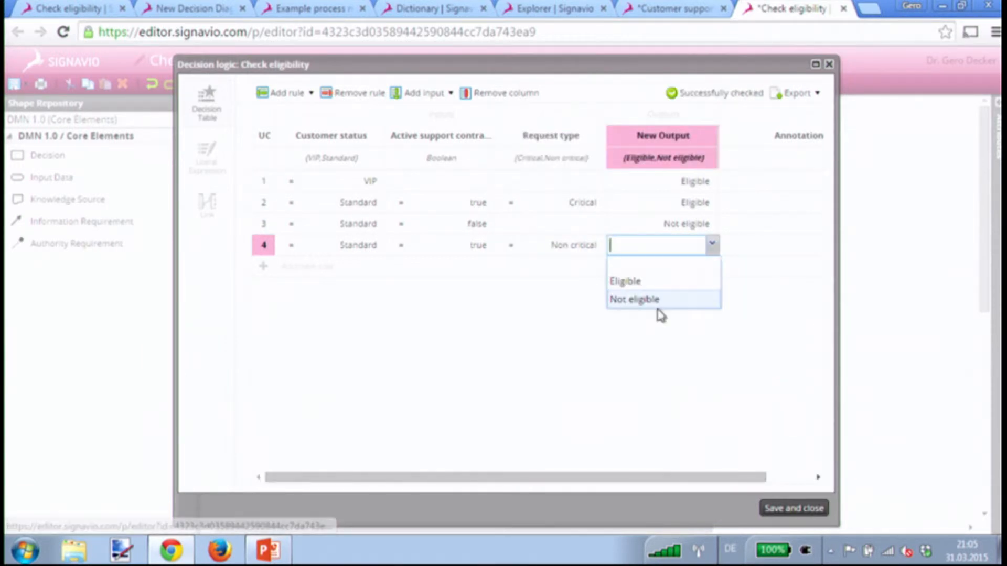
pyautogui.click(659, 304)
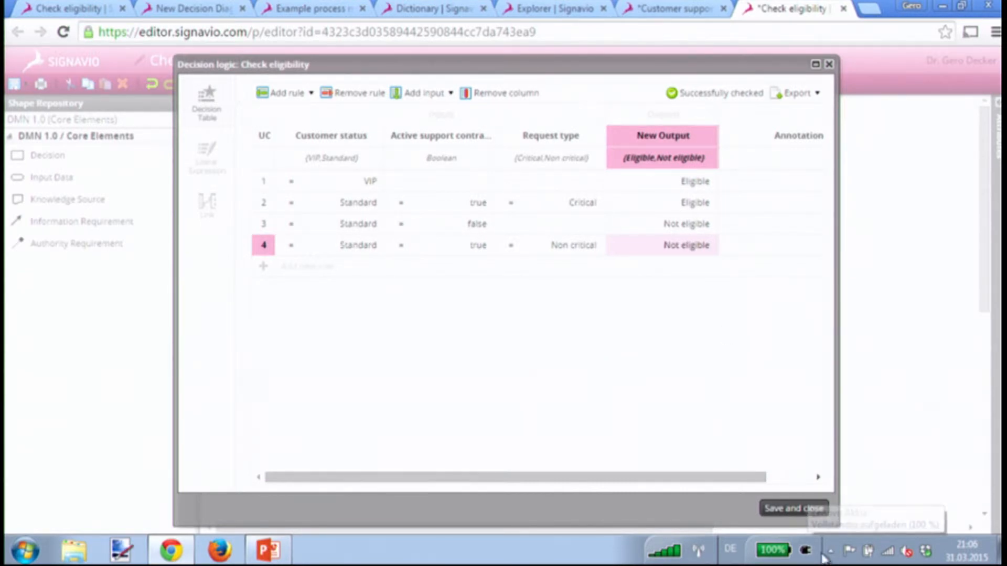
pyautogui.click(802, 510)
# Step: Convert the Customer status input data element into a Decision
pyautogui.click(492, 286)
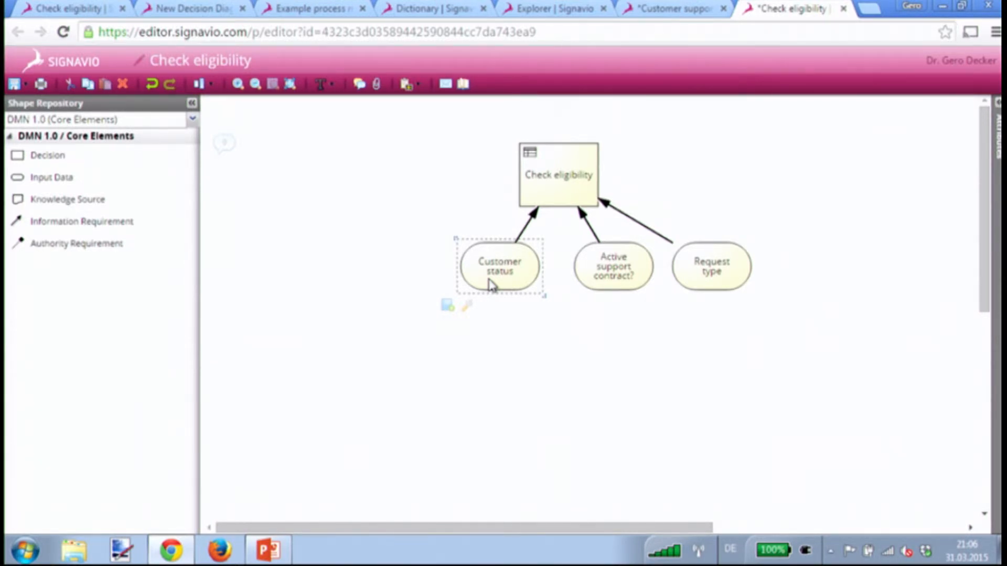
pyautogui.click(468, 306)
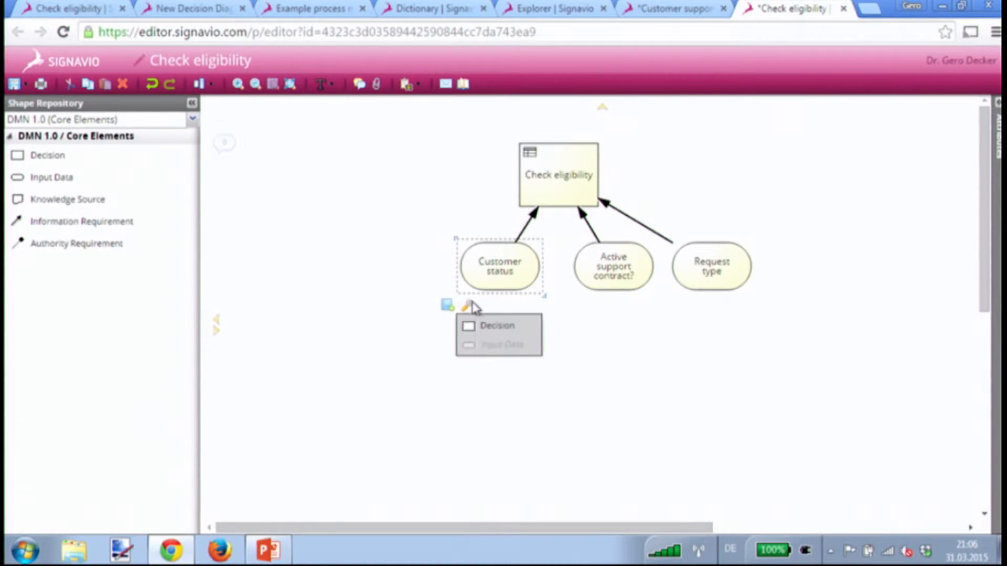
pyautogui.click(475, 328)
# Step: Add an input data element named Revenue below Customer status and connected to it
pyautogui.moveTo(502, 391); pyautogui.dragTo(459, 375)
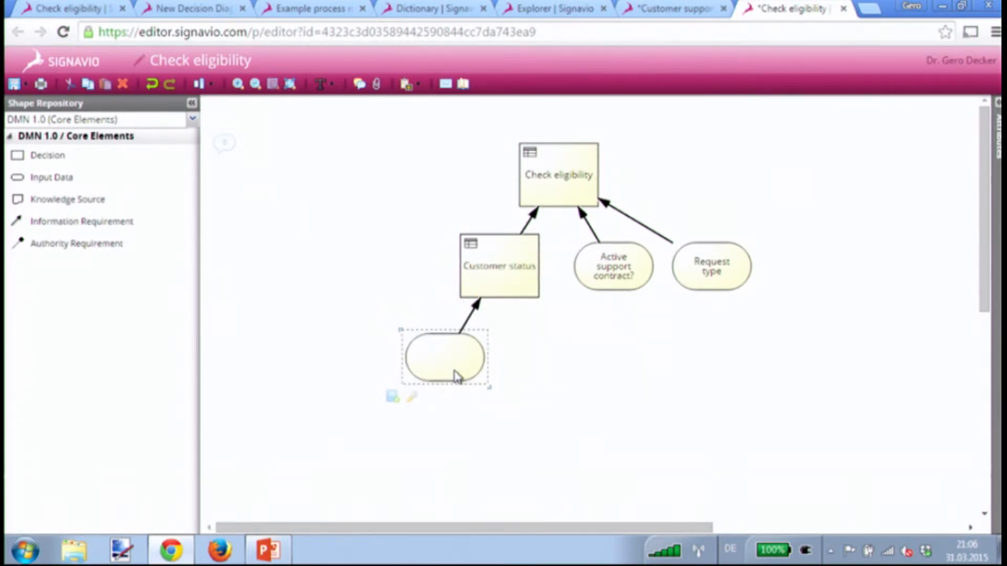
pyautogui.doubleClick(447, 353)
pyautogui.write('evanue')
pyautogui.press('Home')
pyautogui.write('R')
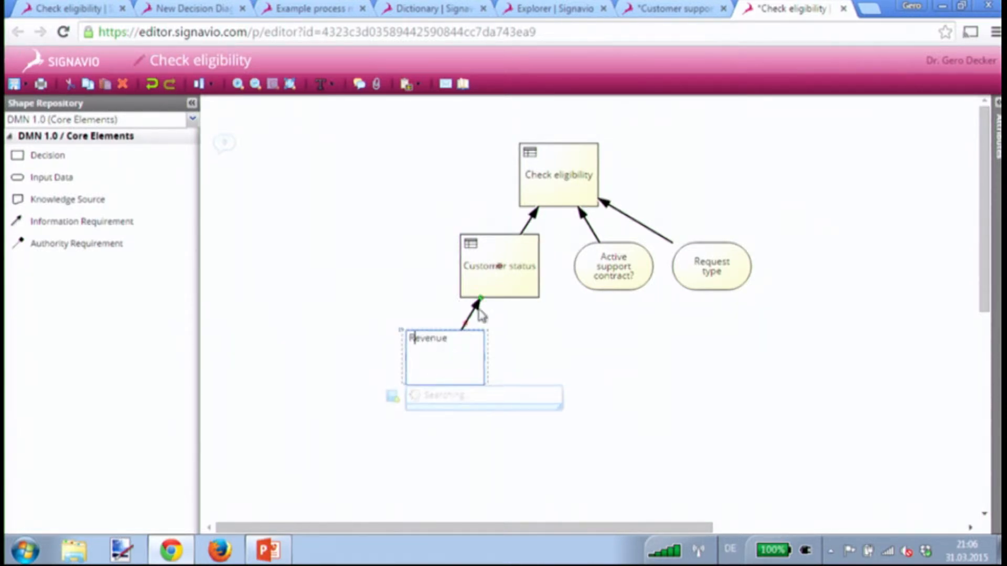
# Step: Add a second input data element named Location that feeds Customer status, beside Revenue
pyautogui.doubleClick(510, 266)
pyautogui.moveTo(551, 265); pyautogui.dragTo(552, 352)
pyautogui.doubleClick(543, 362)
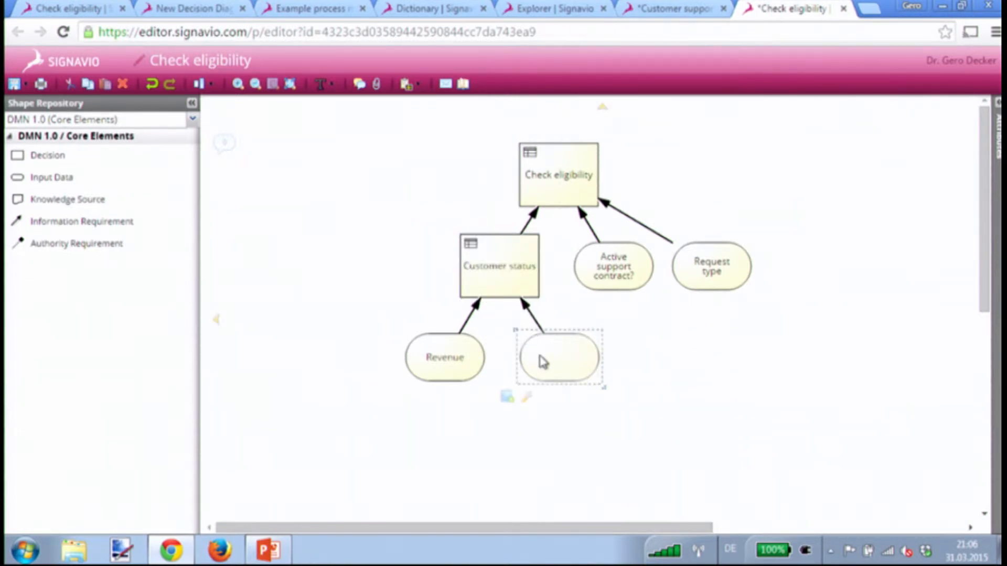
pyautogui.write('Location')
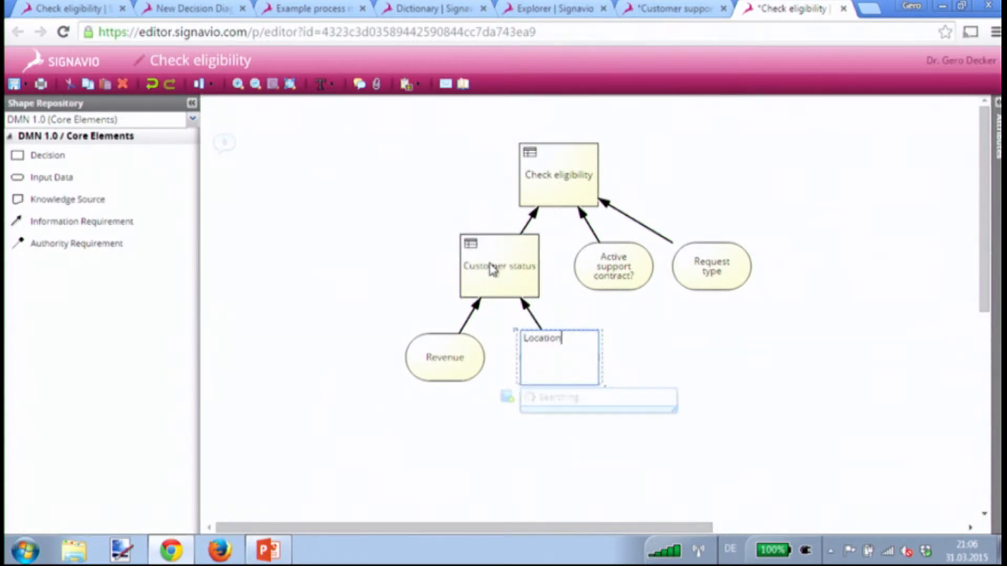
pyautogui.press('Return')
# Step: In the Customer status decision table, define the Location column as an enumeration with the values US and EU
pyautogui.click(472, 247)
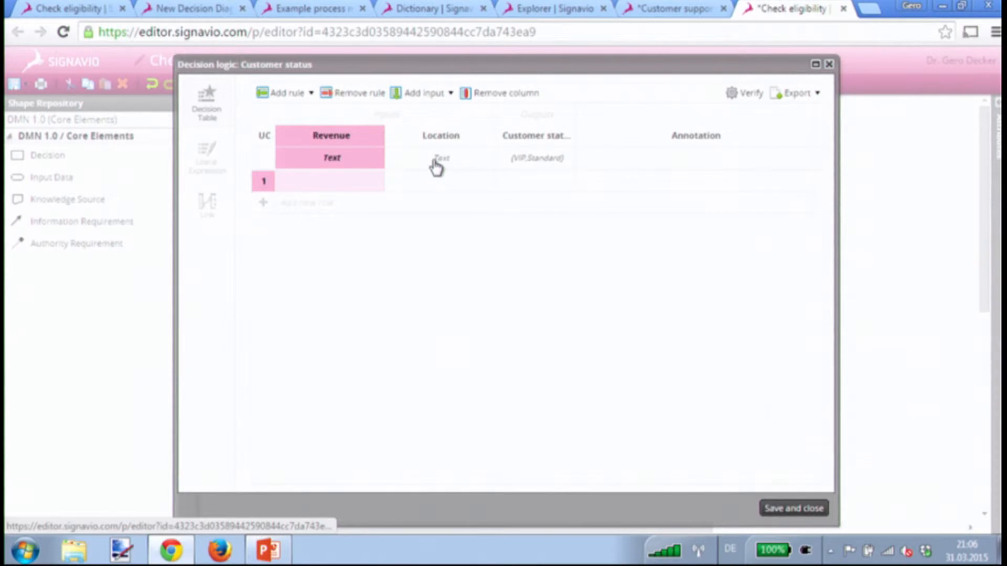
pyautogui.click(436, 167)
pyautogui.click(438, 209)
pyautogui.click(473, 227)
pyautogui.click(474, 232)
pyautogui.write('US')
pyautogui.press('Return')
pyautogui.write('E')
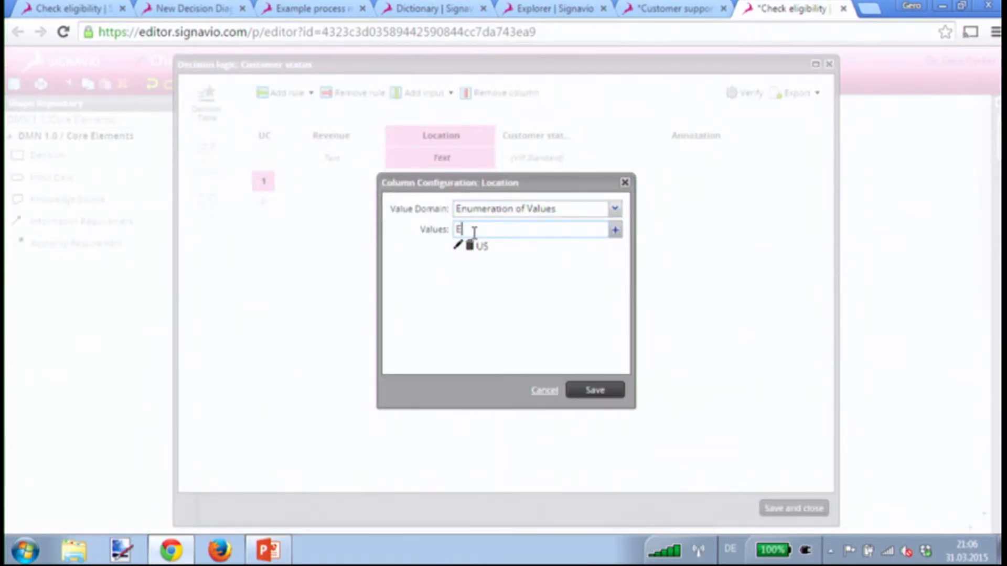
pyautogui.write('U')
pyautogui.press('Return')
pyautogui.click(597, 394)
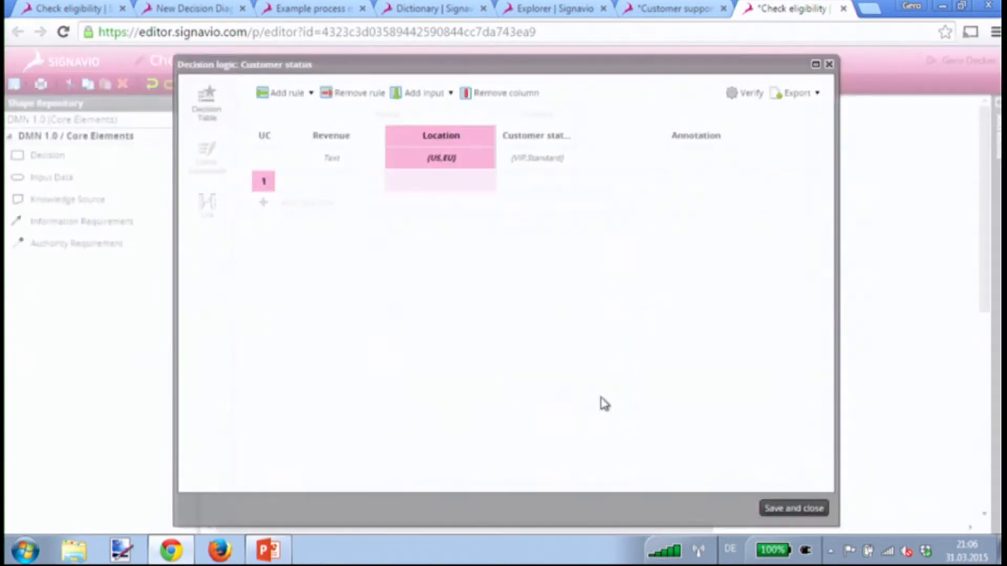
# Step: Set the Revenue column's value domain to Number and move the Location column in front of Revenue
pyautogui.click(344, 164)
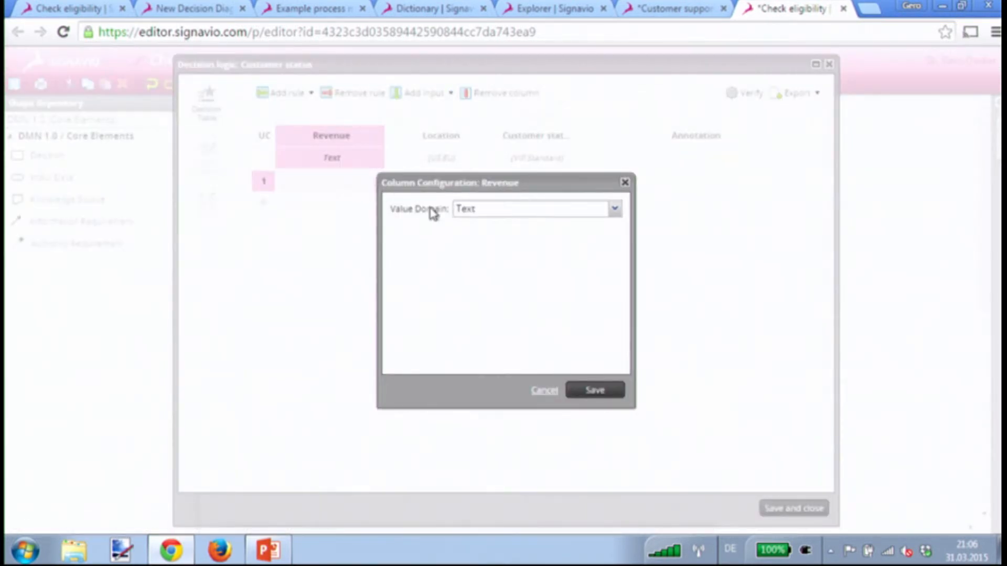
pyautogui.click(477, 210)
pyautogui.click(489, 264)
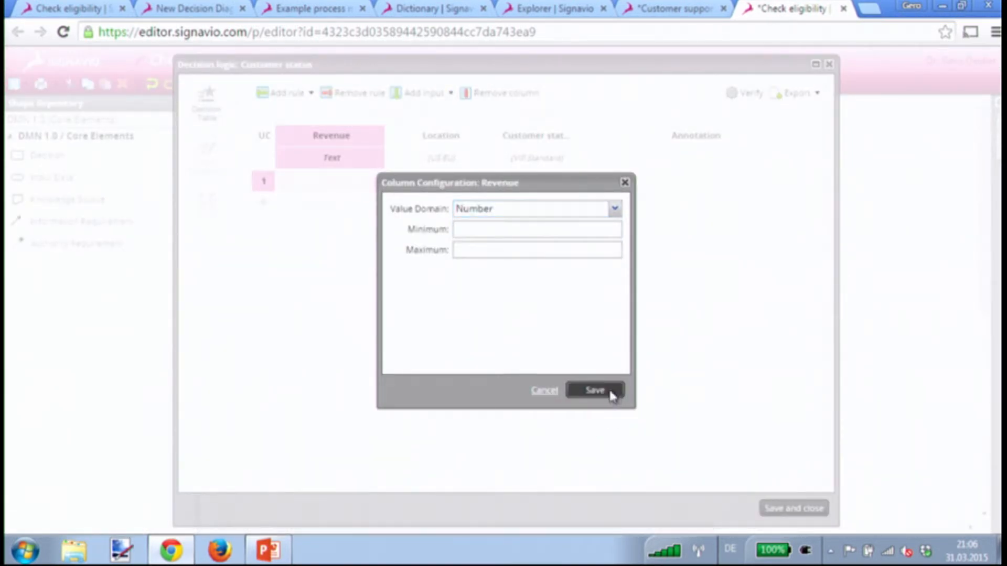
pyautogui.click(607, 395)
pyautogui.moveTo(445, 139); pyautogui.dragTo(325, 148)
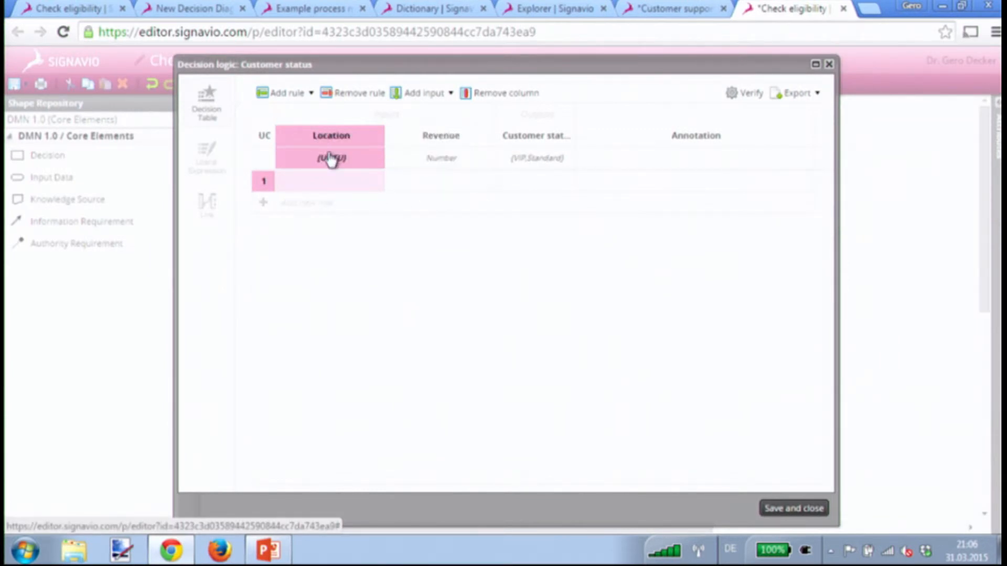
# Step: Fill rule 1 with location US and customer status VIP
pyautogui.click(338, 185)
pyautogui.click(346, 217)
pyautogui.click(550, 189)
pyautogui.click(540, 217)
# Step: Add rule 2 with location EU, revenue less than 500 and customer status Standard
pyautogui.click(332, 204)
pyautogui.click(349, 200)
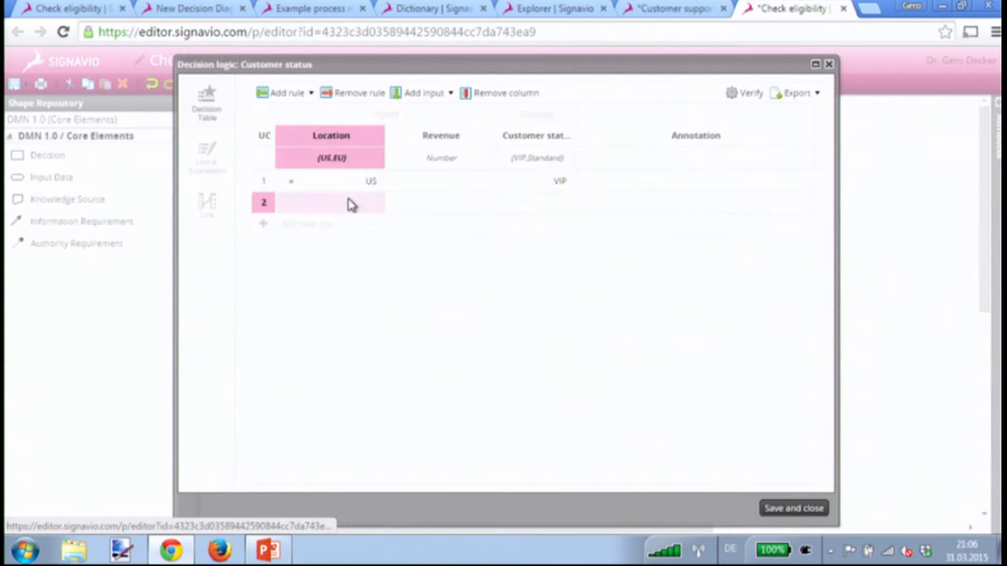
pyautogui.click(348, 256)
pyautogui.click(450, 203)
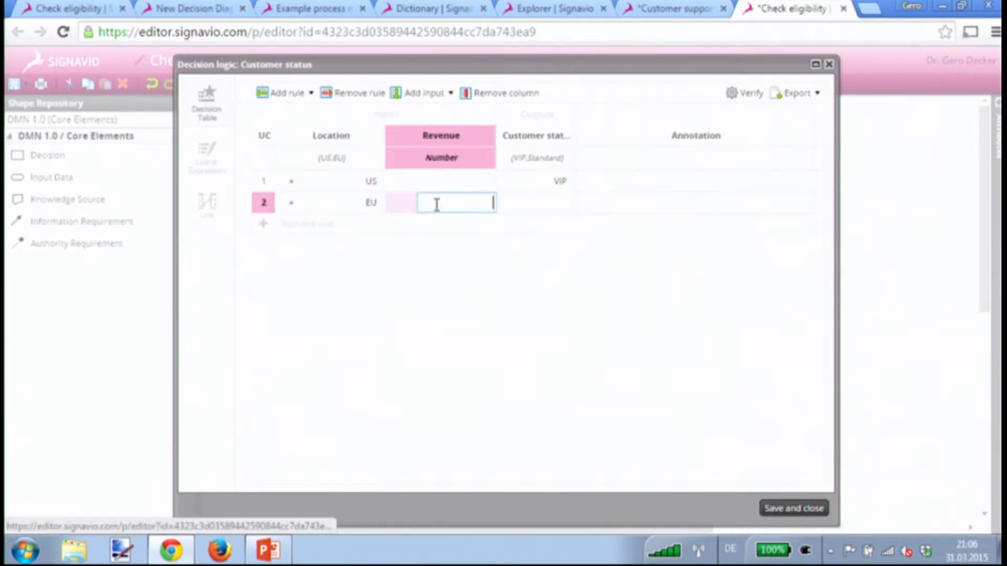
pyautogui.write('500')
pyautogui.press('Return')
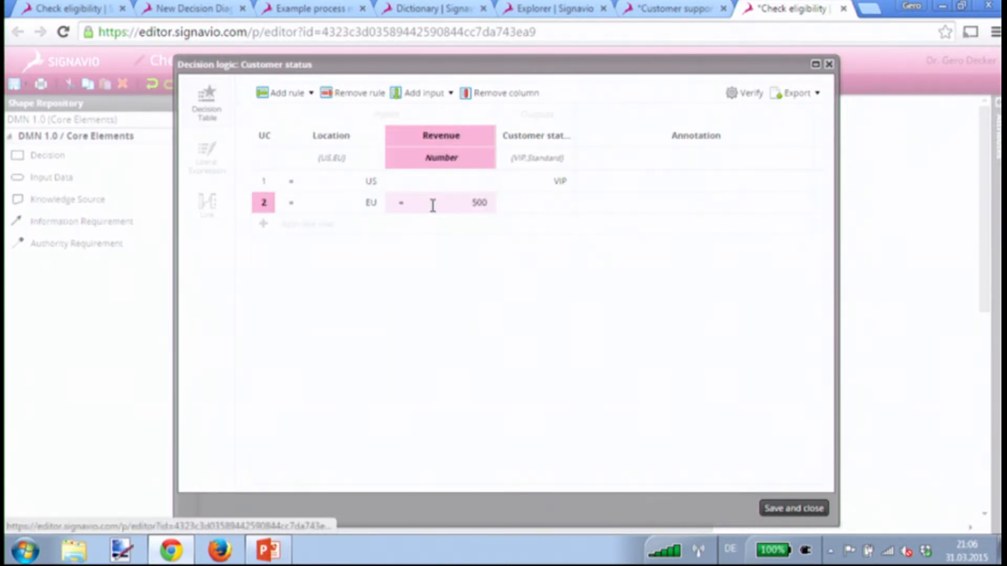
pyautogui.click(401, 205)
pyautogui.click(408, 275)
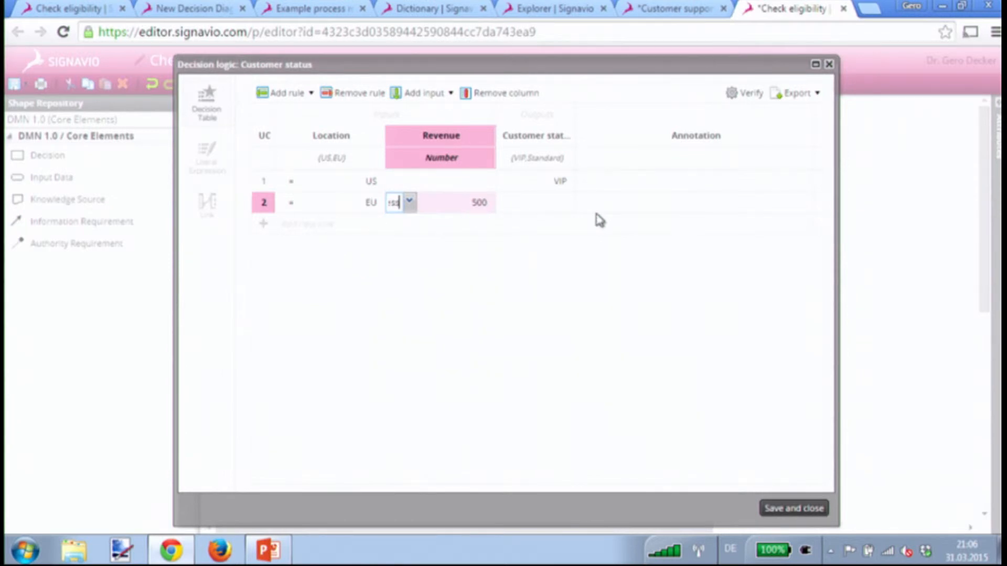
pyautogui.click(551, 211)
pyautogui.click(539, 263)
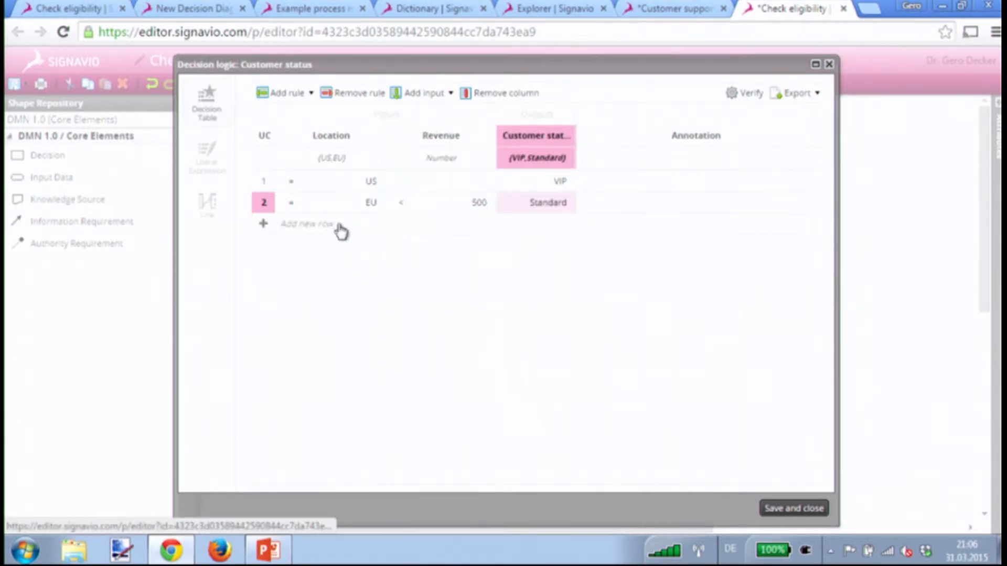
# Step: Add rule 3 with location EU, revenue greater than or equal to 400 and customer status VIP, and verify the table
pyautogui.click(341, 227)
pyautogui.click(370, 228)
pyautogui.click(349, 286)
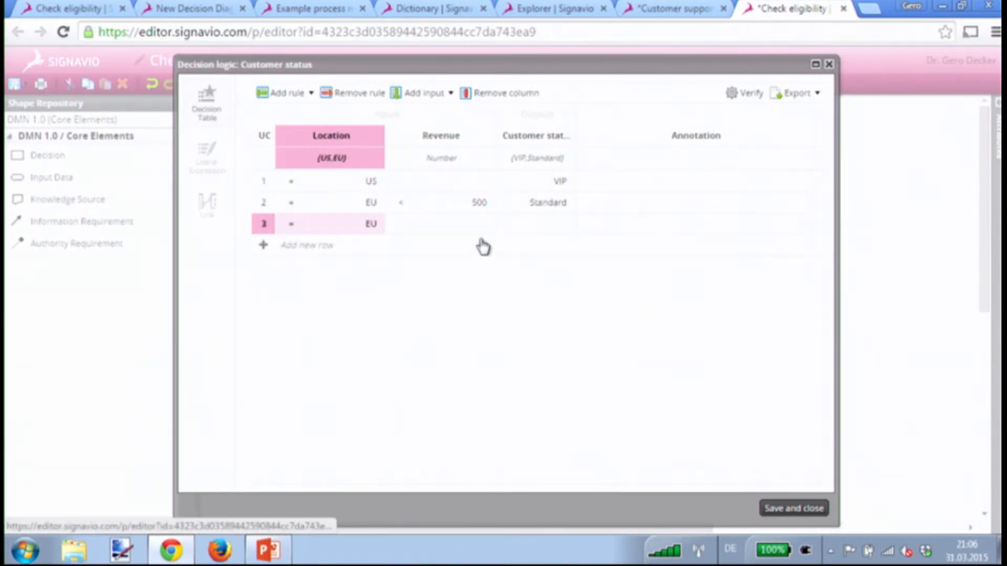
pyautogui.click(475, 229)
pyautogui.click(399, 226)
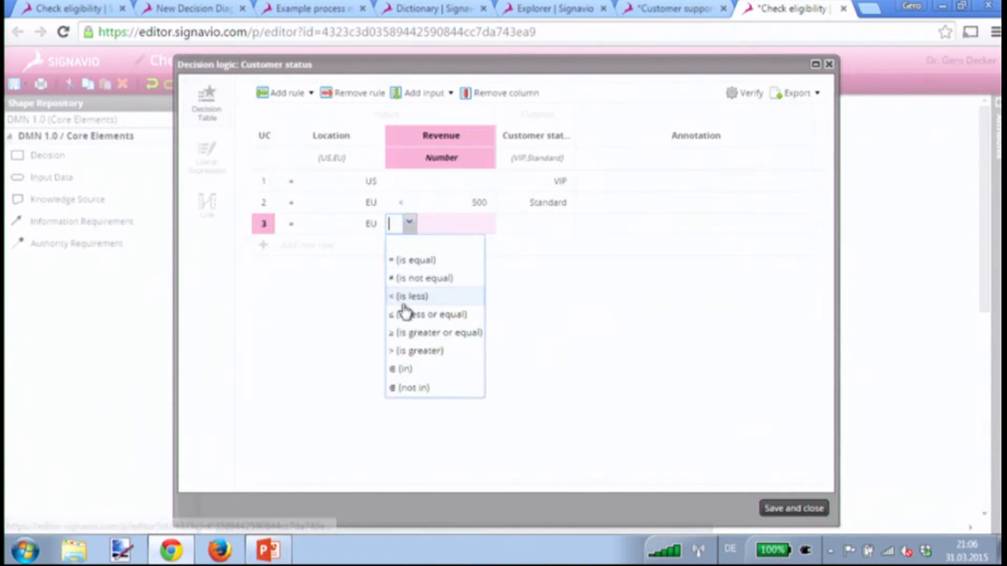
pyautogui.click(407, 337)
pyautogui.click(459, 229)
pyautogui.write('400')
pyautogui.click(535, 225)
pyautogui.click(535, 221)
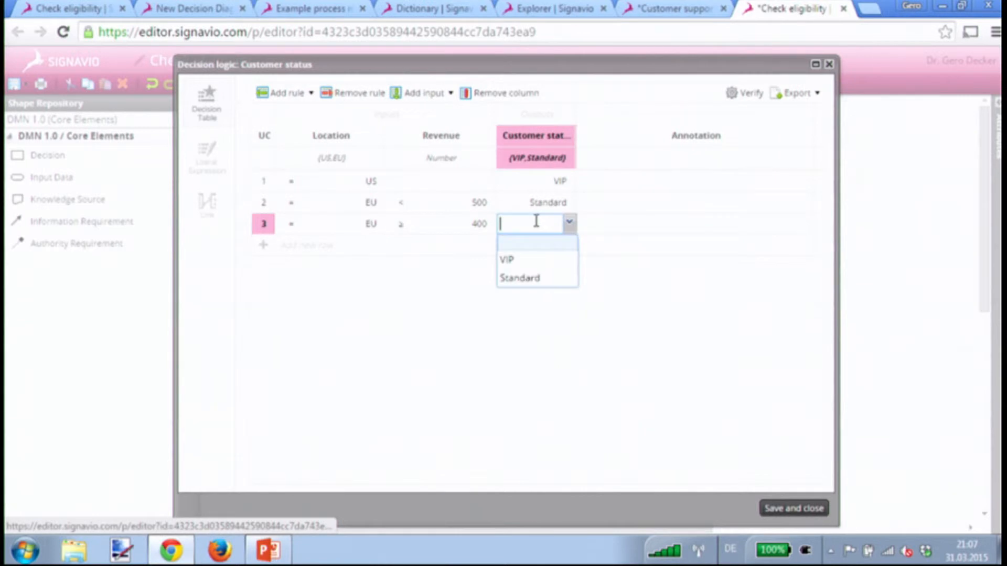
pyautogui.click(537, 262)
pyautogui.click(740, 94)
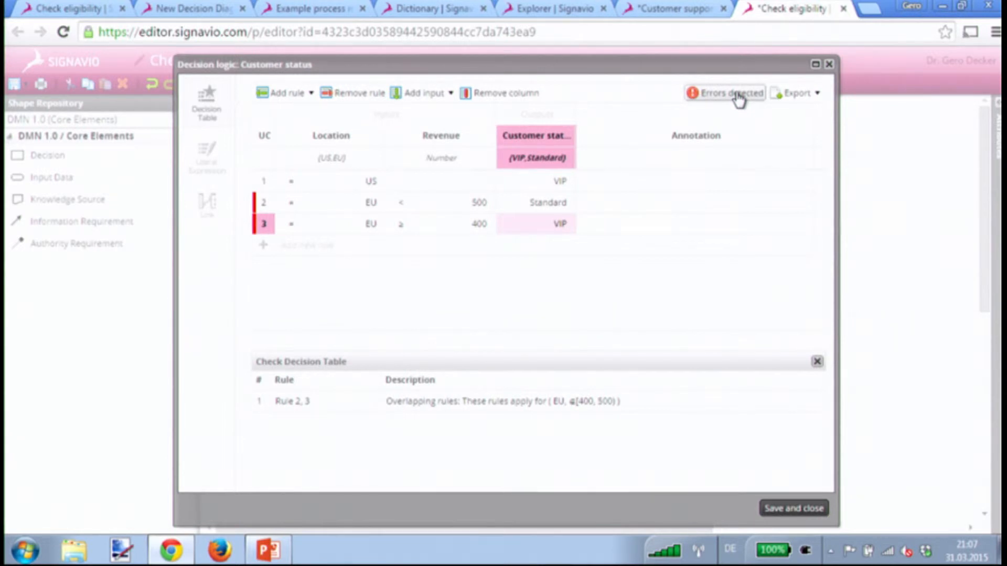
# Step: Set the revenue threshold of rule 3 to 500 and verify the table again
pyautogui.click(471, 225)
pyautogui.click(472, 224)
pyautogui.press('Delete')
pyautogui.write('5')
pyautogui.press('Return')
pyautogui.click(707, 96)
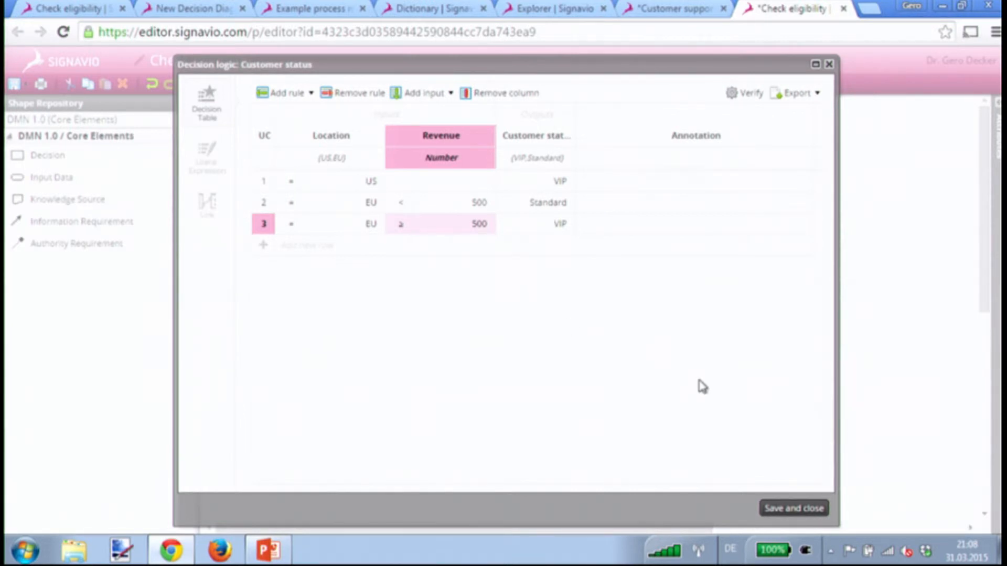
# Step: Save the Customer status table, export the Check eligibility logic to Drools with its related subdecisions and download the rules file
pyautogui.click(793, 508)
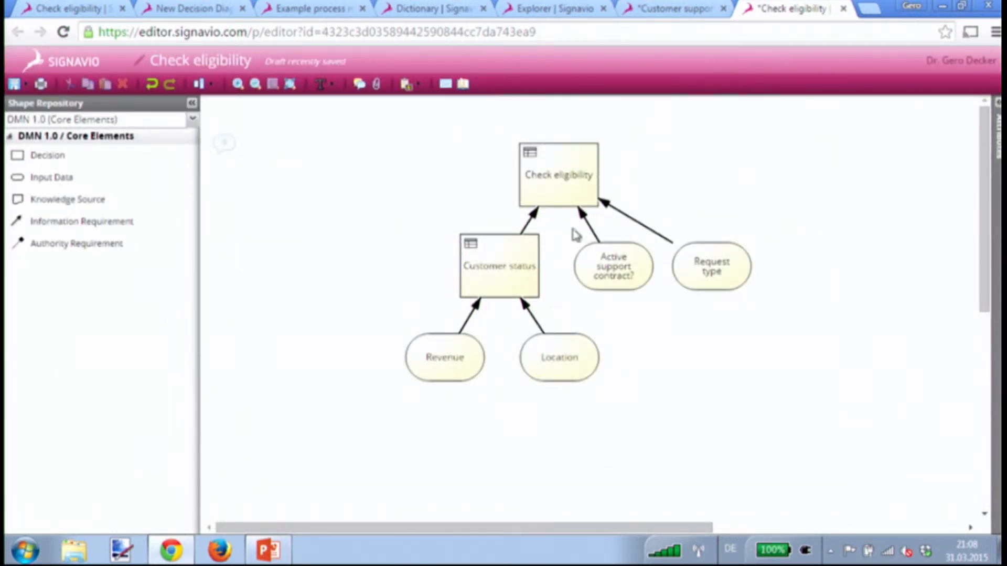
pyautogui.click(531, 155)
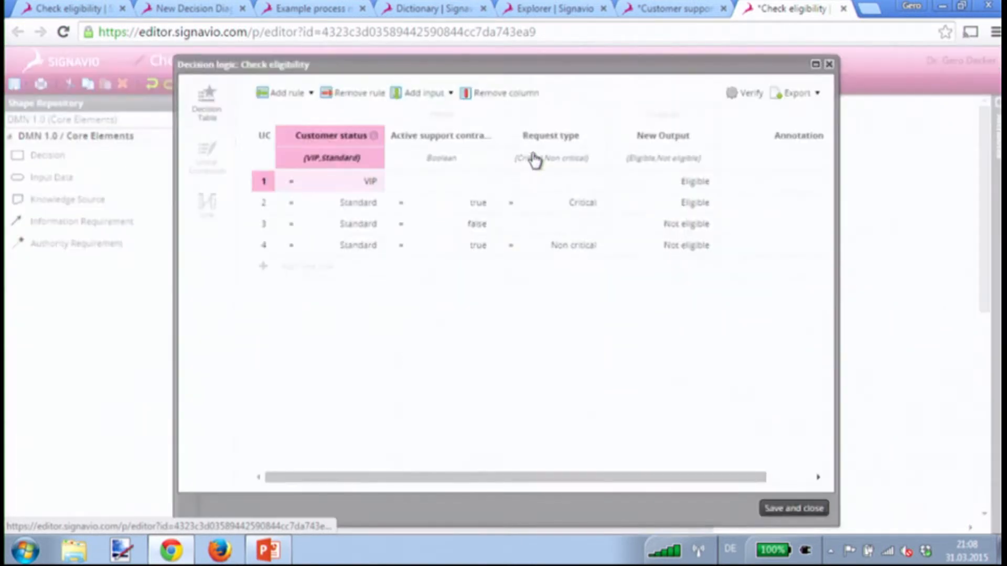
pyautogui.click(797, 95)
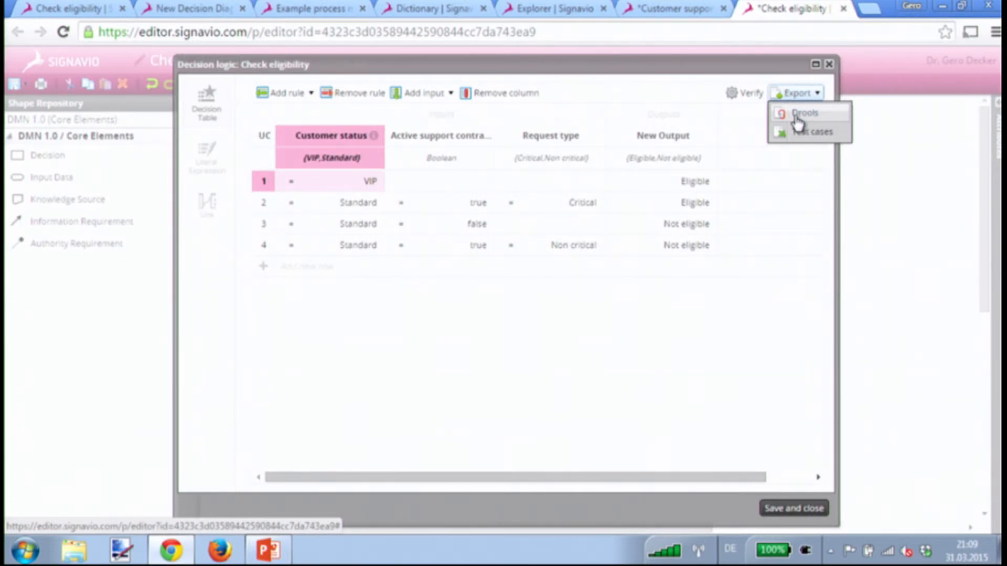
pyautogui.click(798, 114)
pyautogui.click(479, 321)
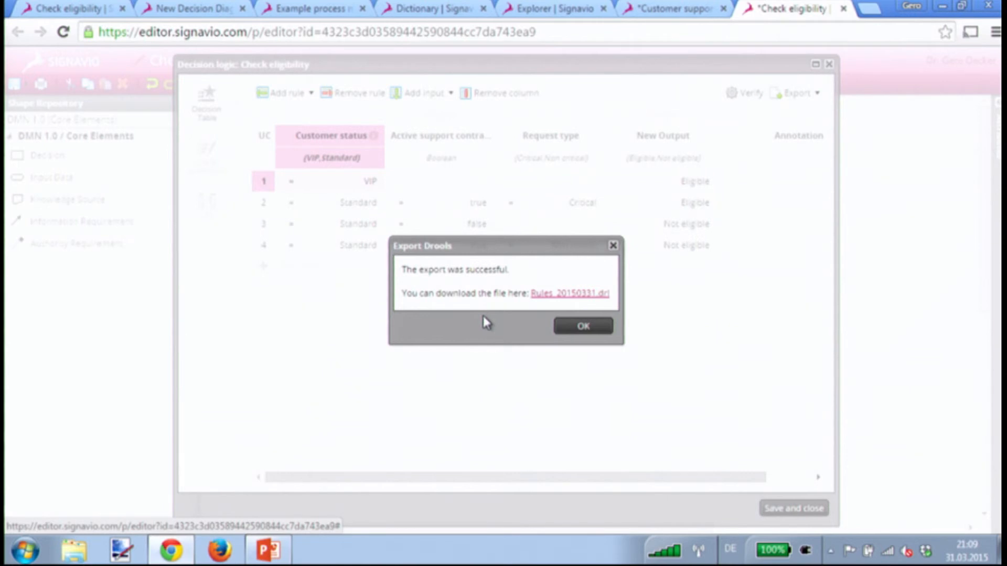
pyautogui.click(555, 294)
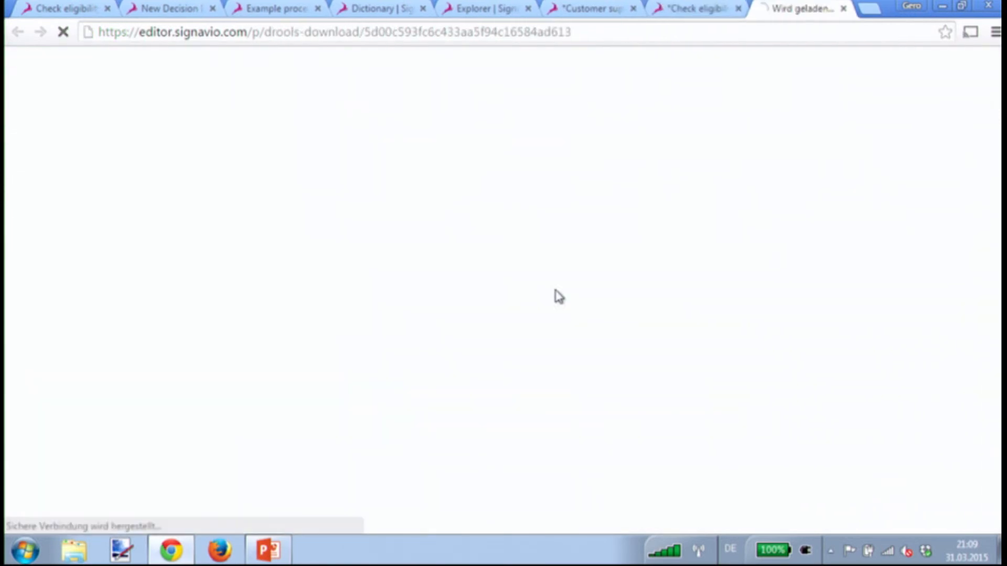
# Step: Open the downloaded Drools rules file in Notepad++, examine its declarations and rules, and close both the file and the export message
pyautogui.click(128, 517)
pyautogui.moveTo(998, 157); pyautogui.dragTo(999, 281)
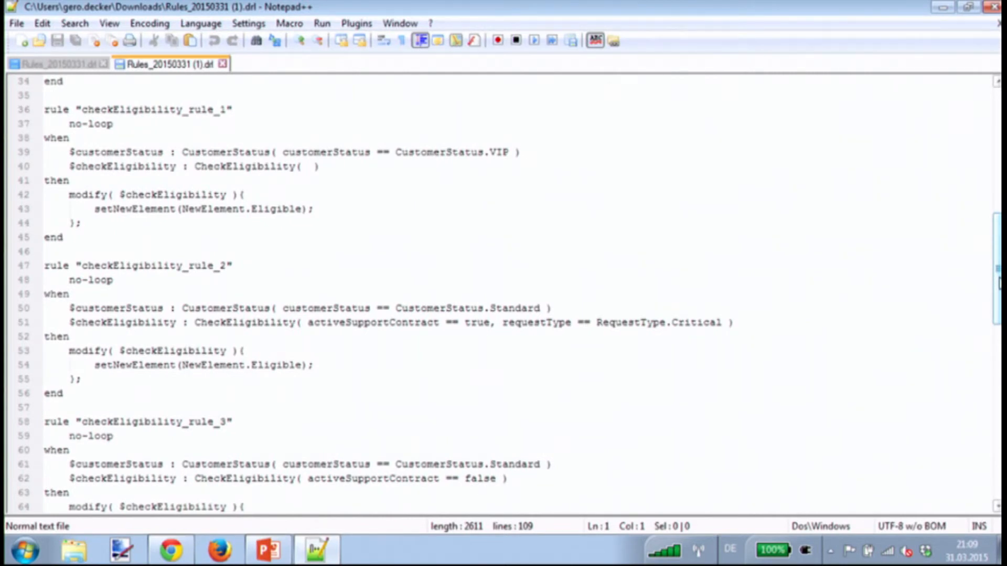
pyautogui.moveTo(999, 281); pyautogui.dragTo(998, 345)
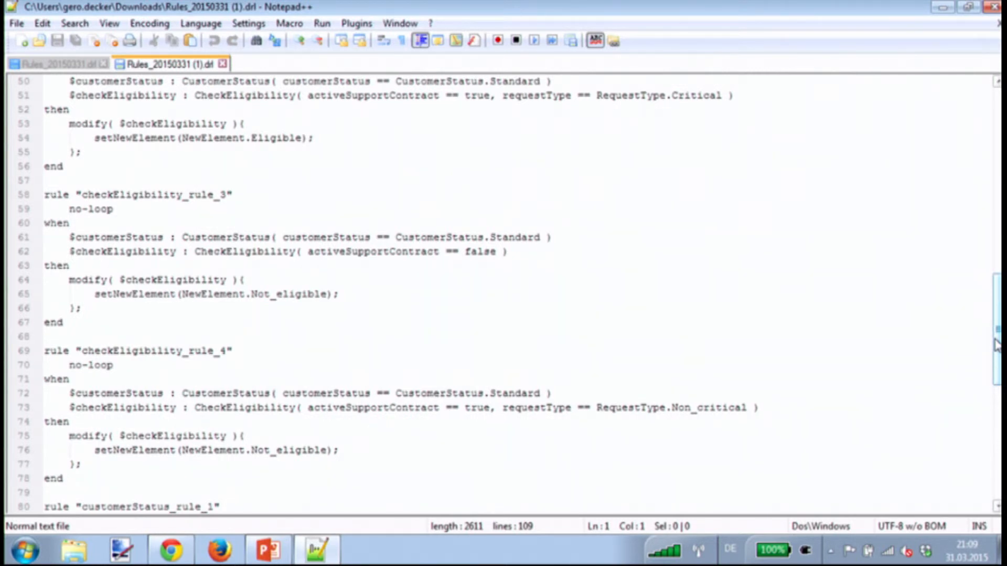
pyautogui.moveTo(996, 344); pyautogui.dragTo(996, 155)
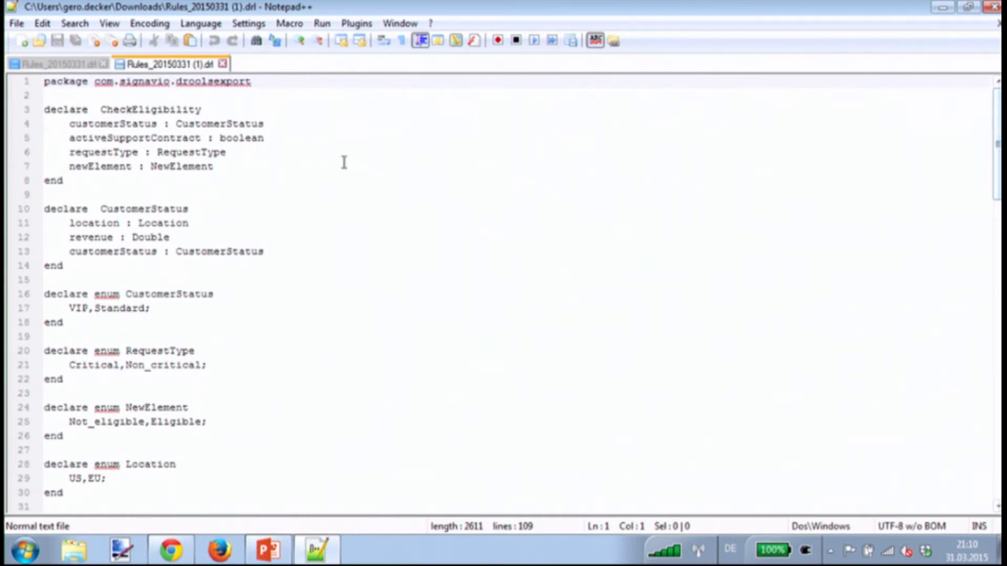
pyautogui.click(222, 64)
pyautogui.hotkey('alt', 'F4')
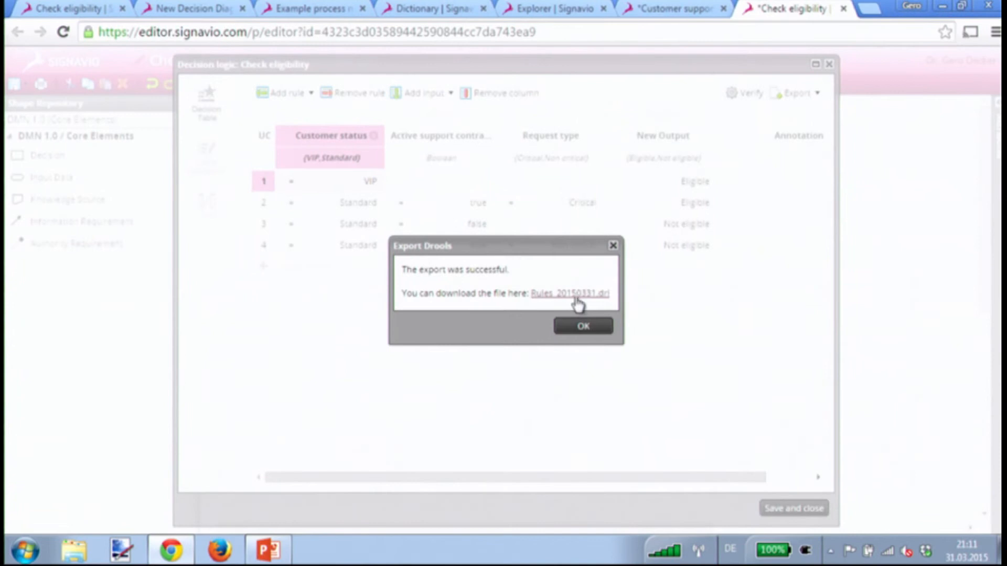
pyautogui.click(581, 327)
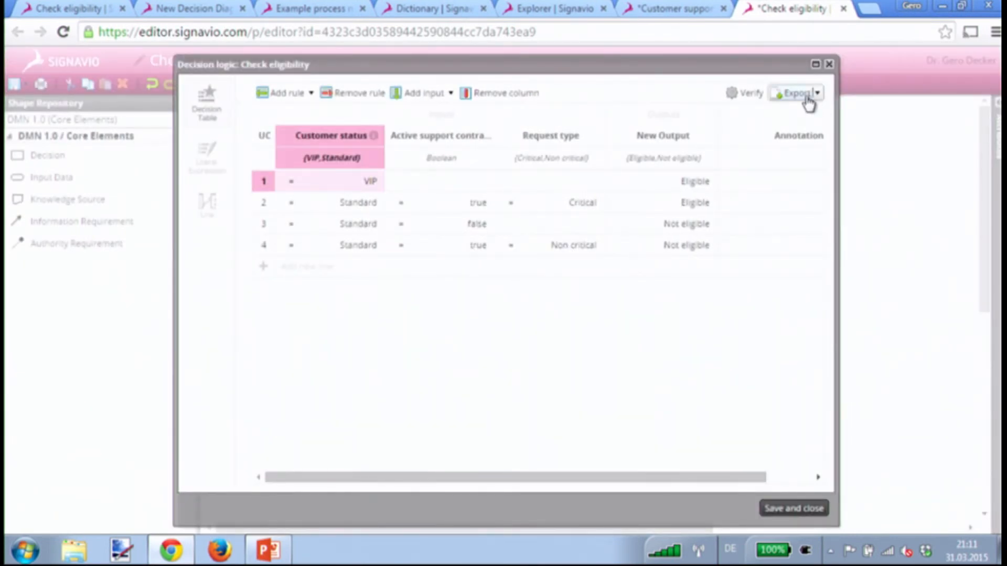
# Step: Export the Check eligibility test cases with related subdecisions included and download the CSV file
pyautogui.click(808, 100)
pyautogui.click(803, 131)
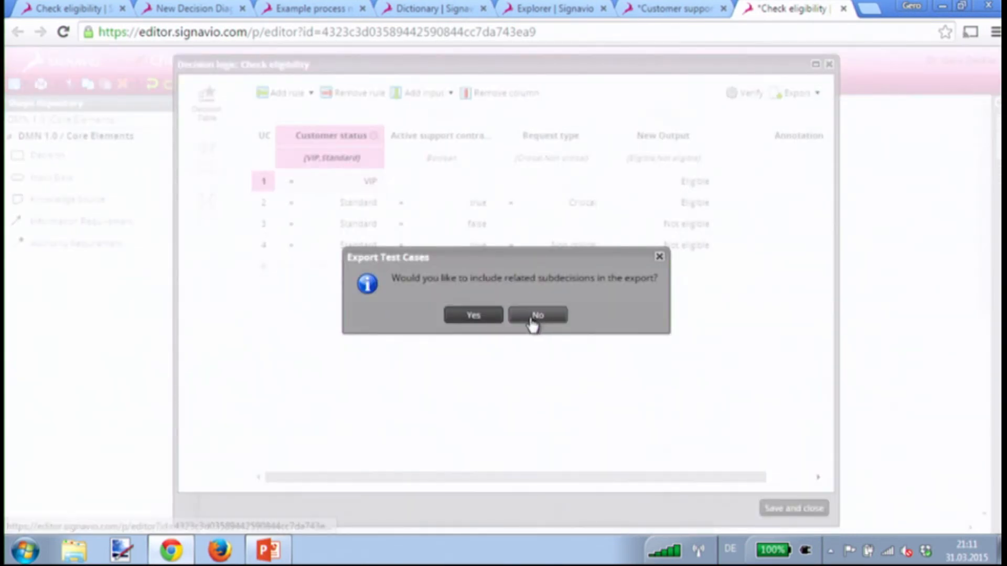
pyautogui.click(473, 316)
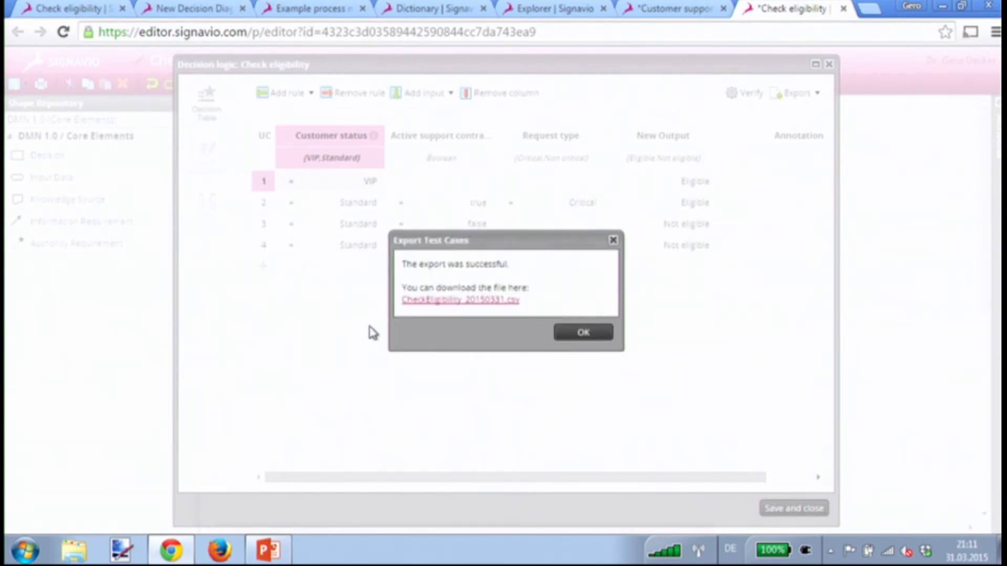
pyautogui.click(476, 303)
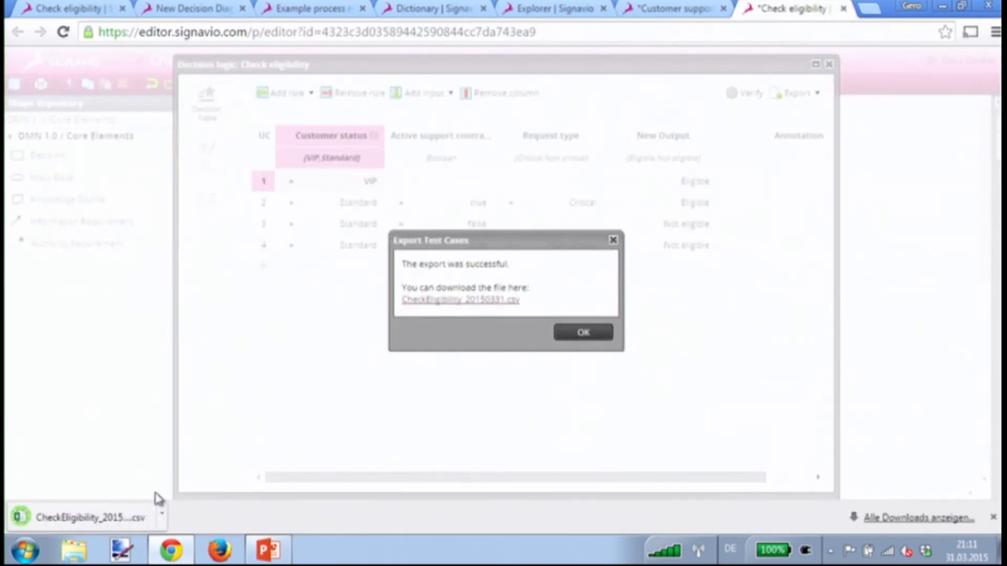
# Step: Open the downloaded test case CSV in Excel, examine its input combinations and outcomes, and close it without saving
pyautogui.click(117, 517)
pyautogui.moveTo(55, 154); pyautogui.dragTo(459, 166)
pyautogui.moveTo(996, 314); pyautogui.dragTo(997, 321)
pyautogui.click(865, 334)
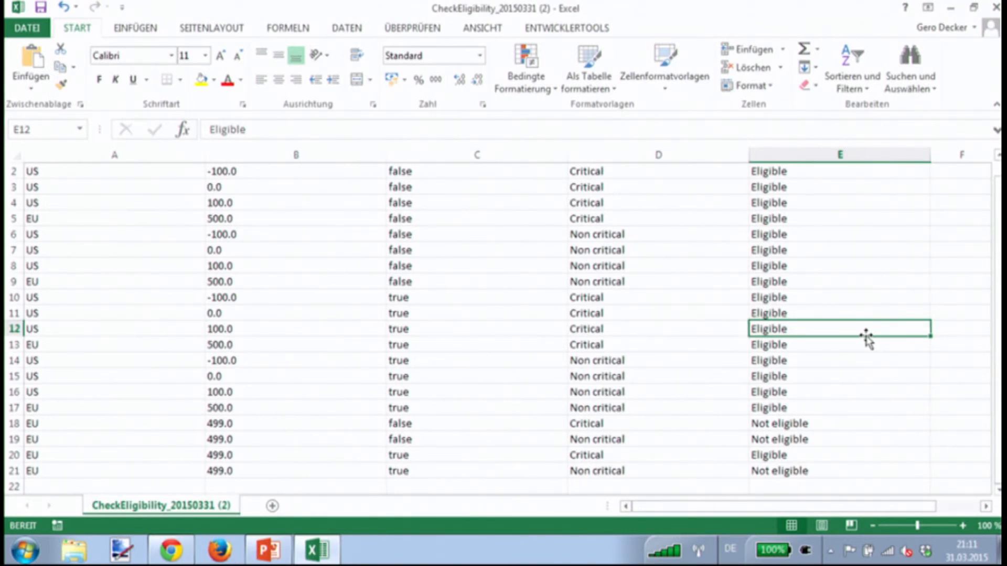
pyautogui.hotkey('alt', 'F4')
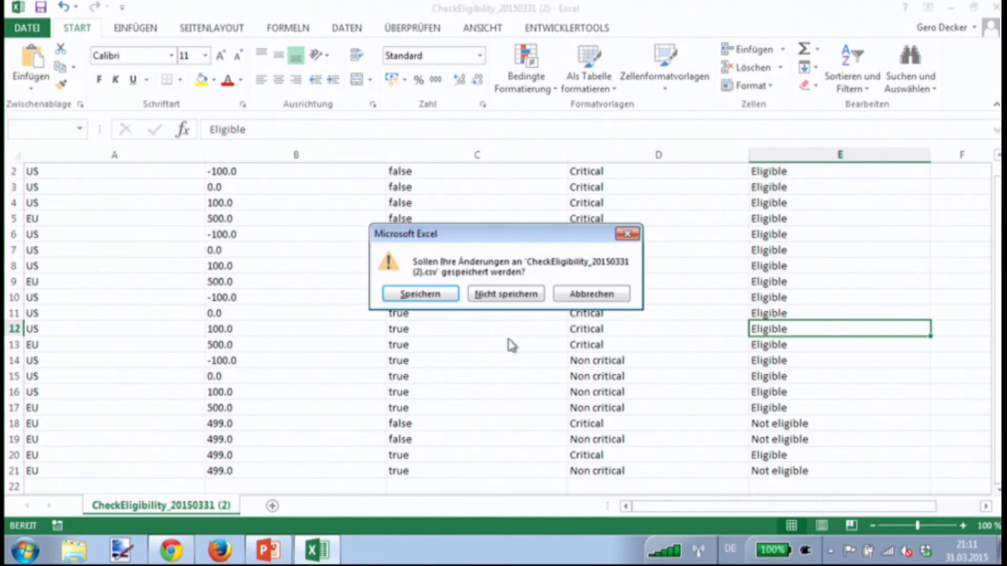
pyautogui.click(506, 294)
pyautogui.click(577, 339)
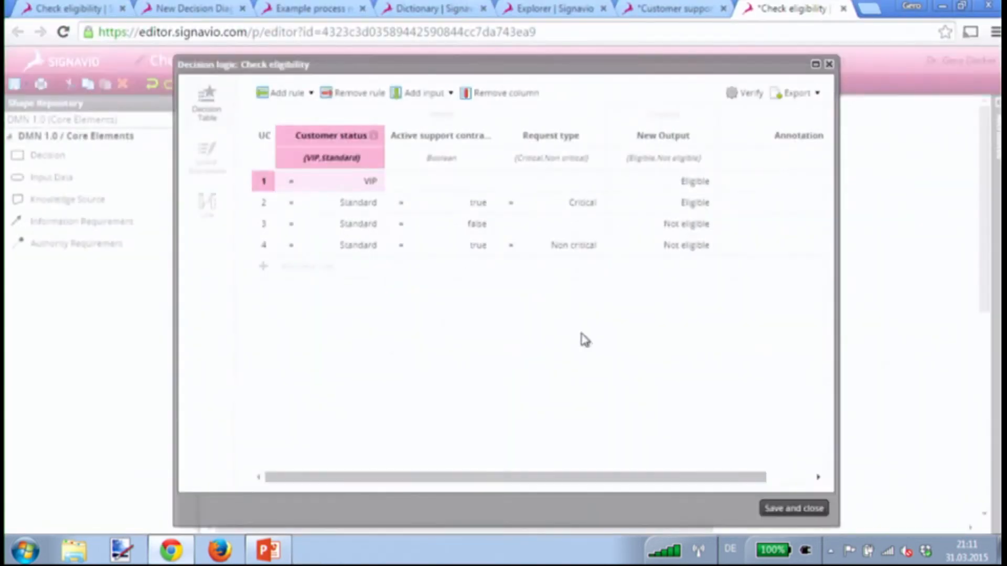
# Step: Close the decision table, add an input data element linked to the dictionary entry Customer status beside the Customer status decision, and show its attributes
pyautogui.click(829, 65)
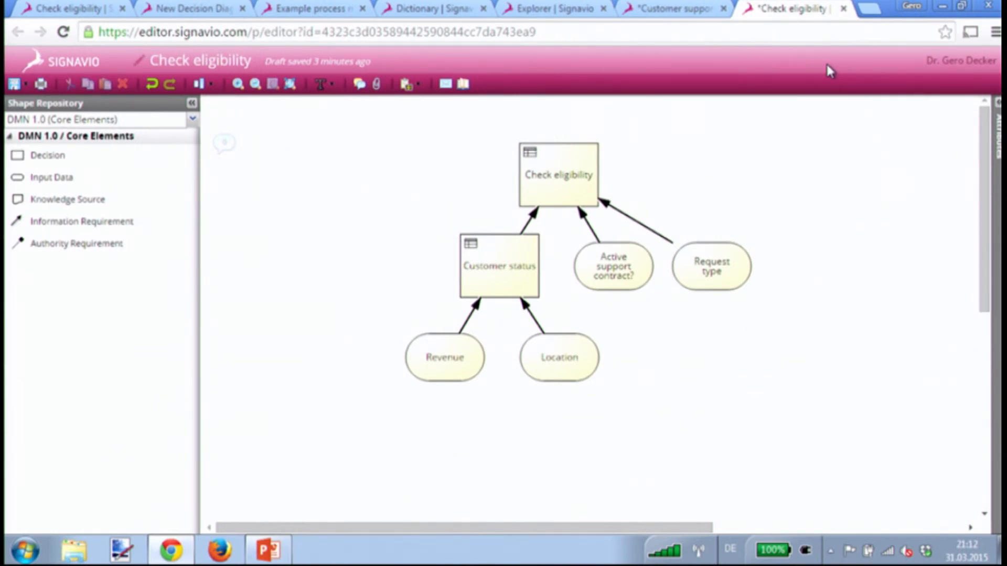
pyautogui.hotkey('ctrl', 'a')
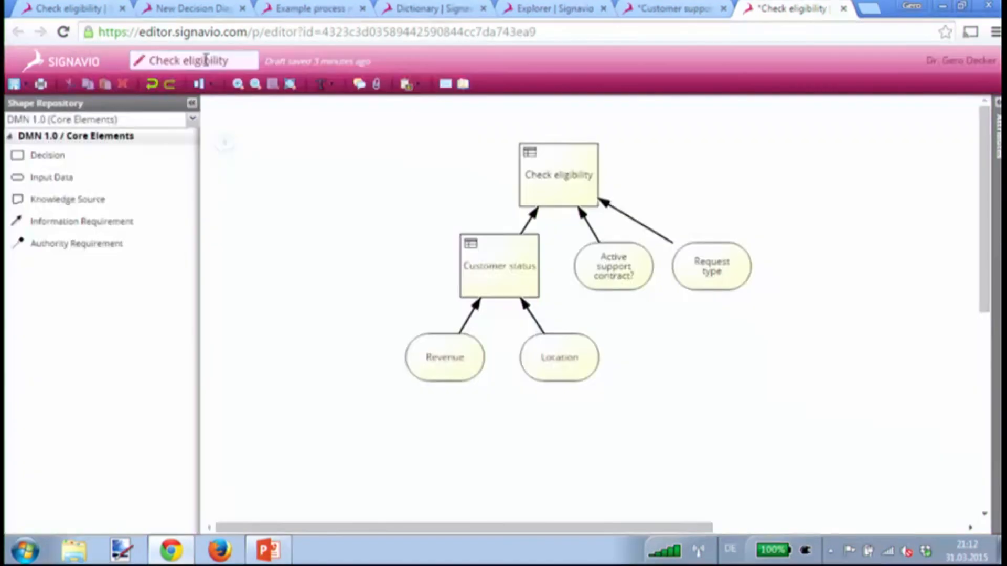
pyautogui.click(207, 62)
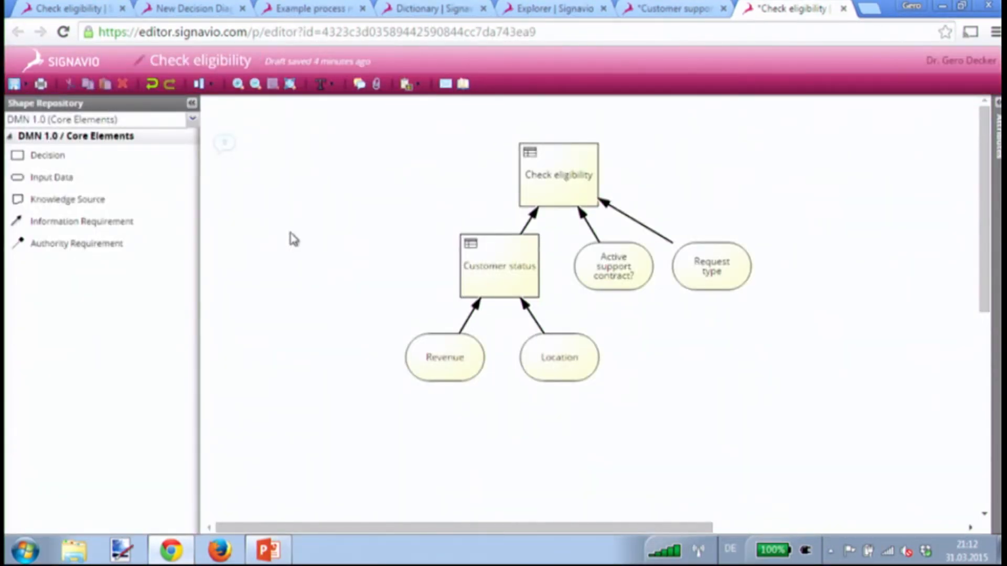
pyautogui.moveTo(72, 177); pyautogui.dragTo(330, 268)
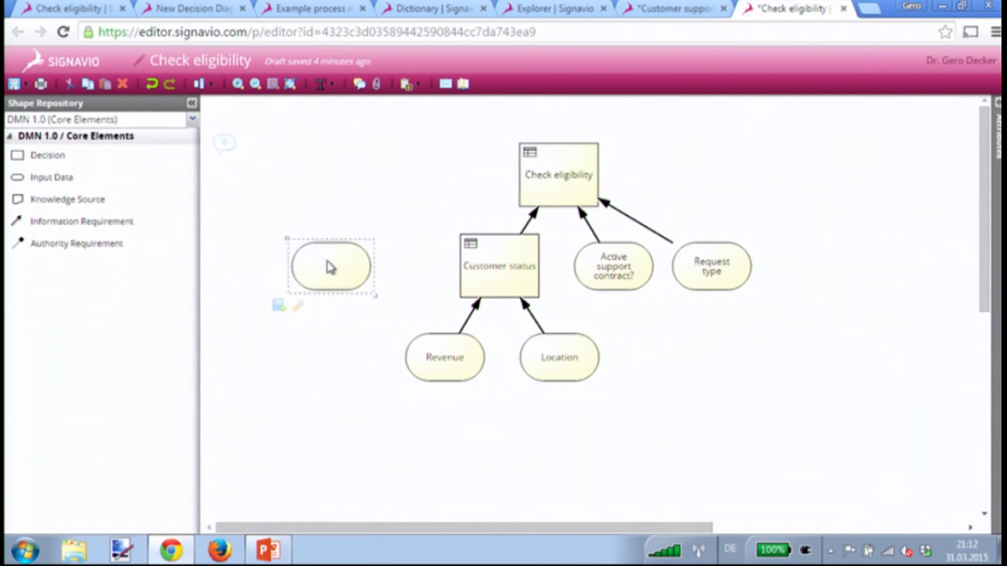
pyautogui.write('Cus')
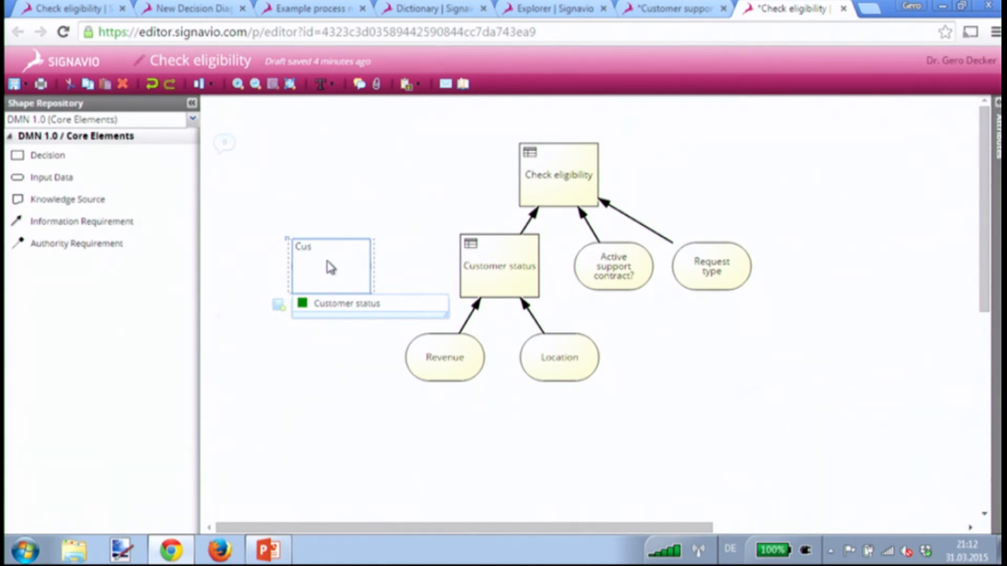
pyautogui.click(341, 307)
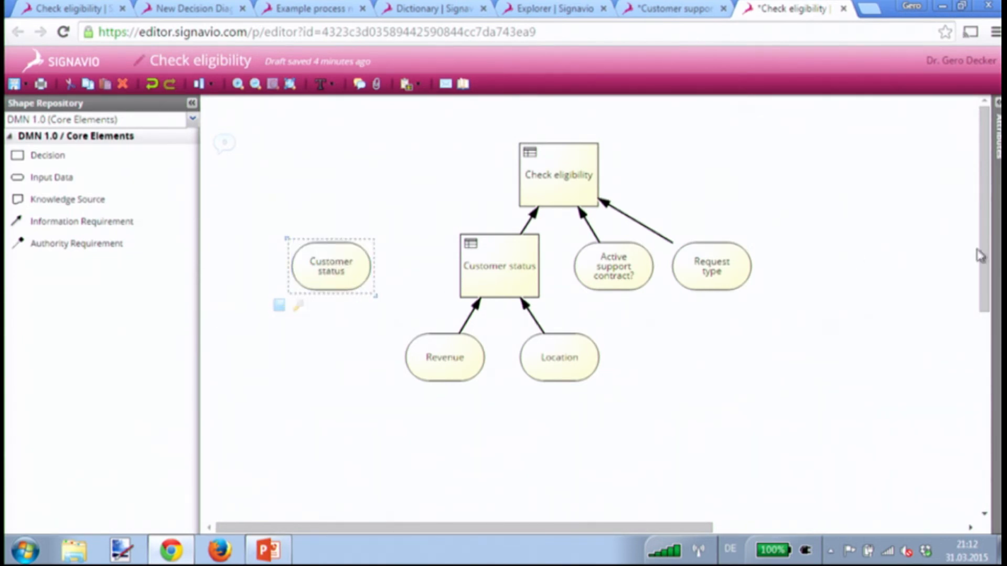
pyautogui.click(999, 252)
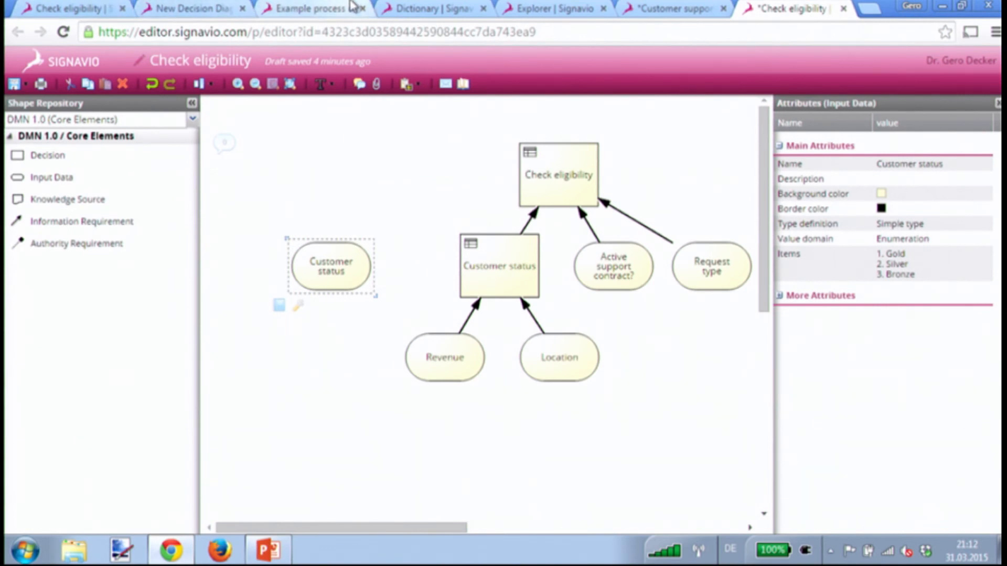
# Step: Return to the Customer support process diagram and save it without a revision comment
pyautogui.click(325, 8)
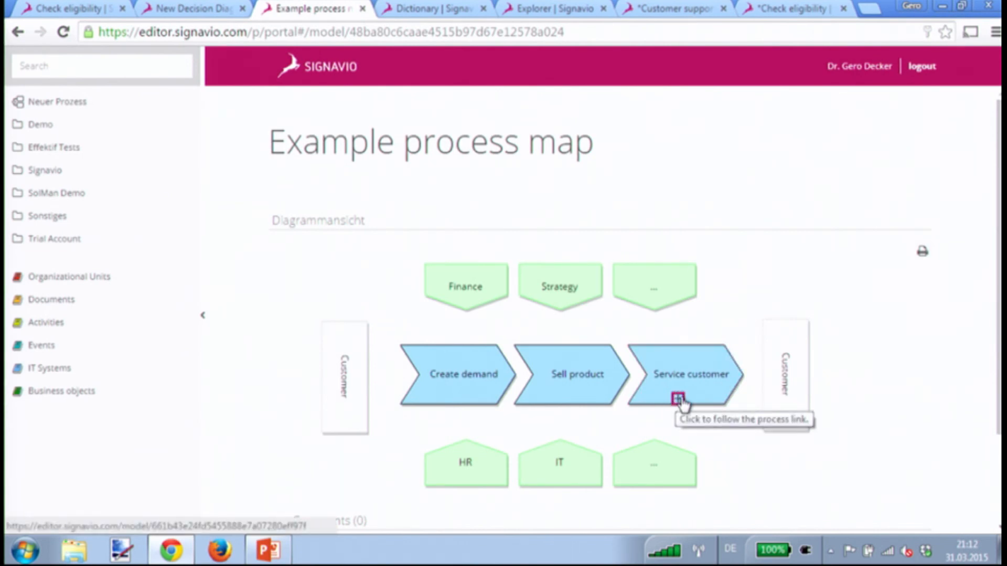
pyautogui.click(642, 31)
pyautogui.click(657, 11)
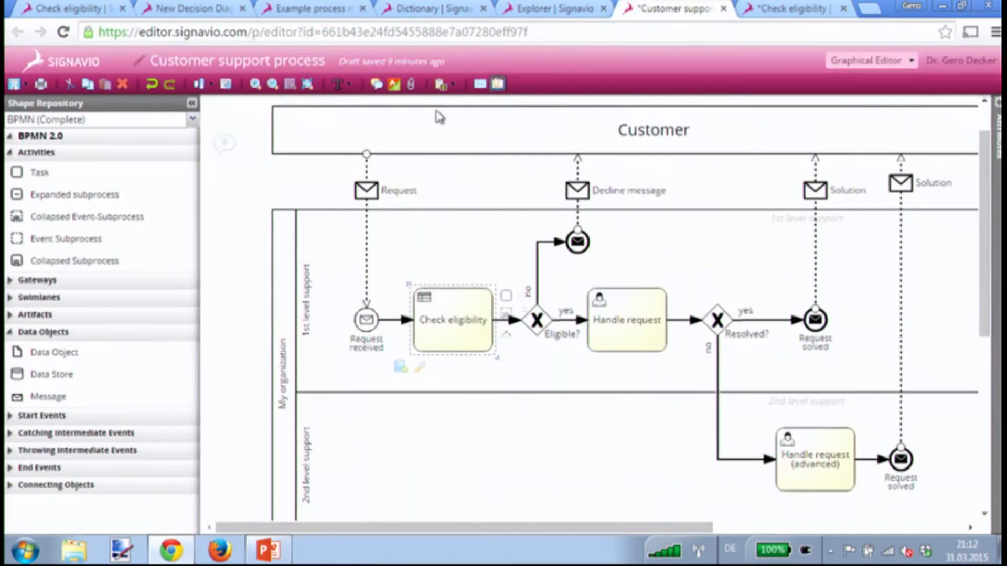
pyautogui.click(14, 85)
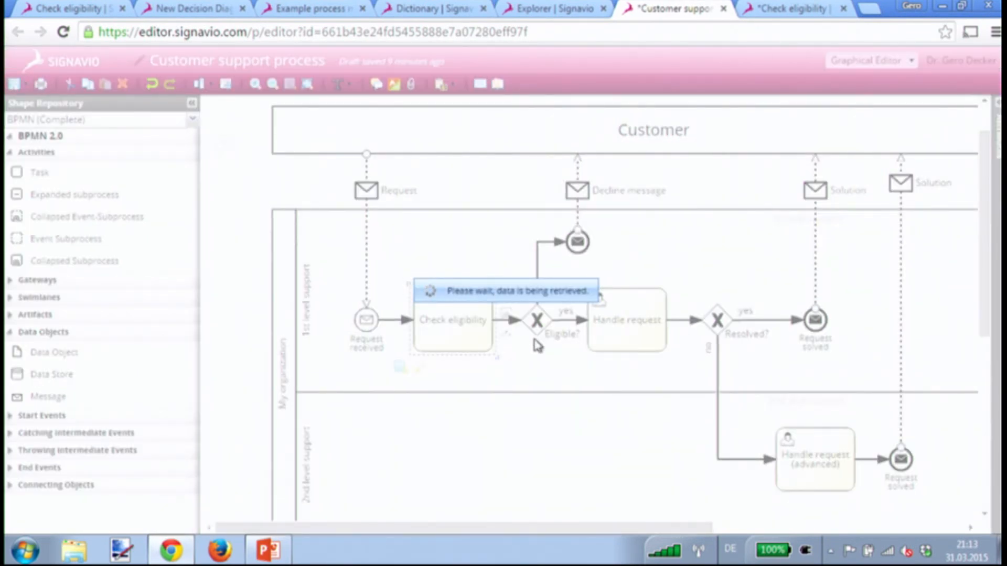
pyautogui.click(662, 401)
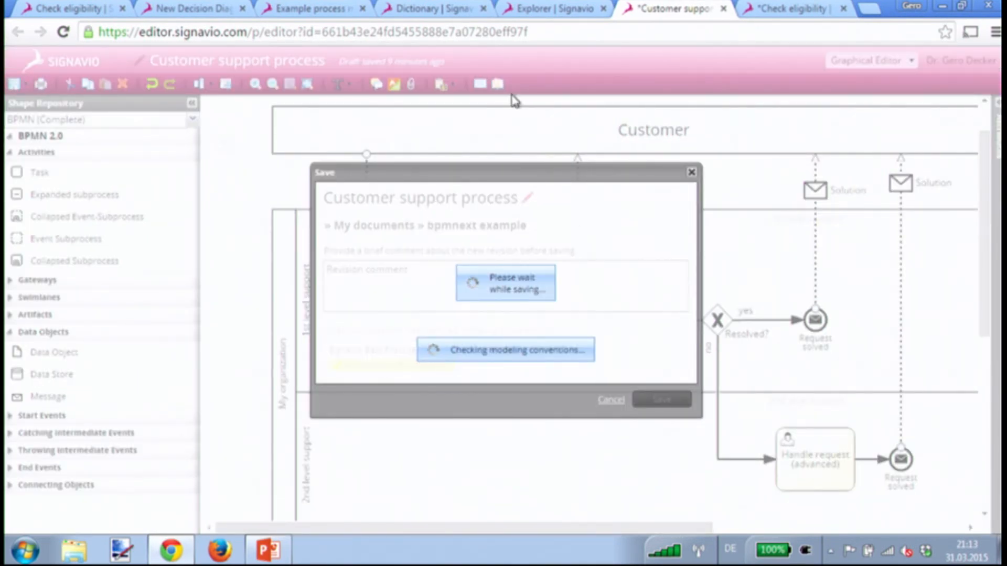
# Step: Follow the Service customer link in the example process map and examine the Customer support process overview
pyautogui.click(293, 8)
pyautogui.click(532, 151)
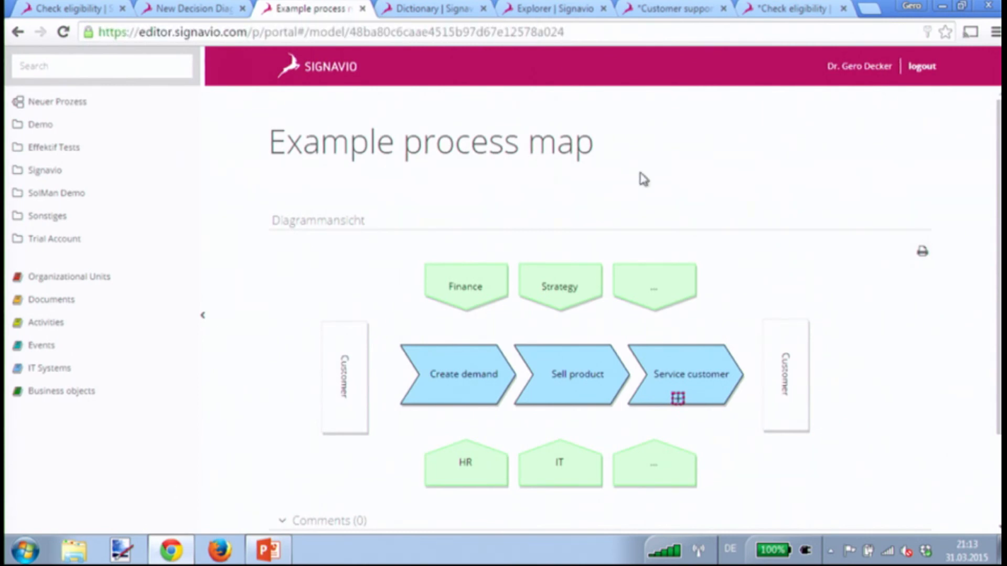
pyautogui.click(681, 403)
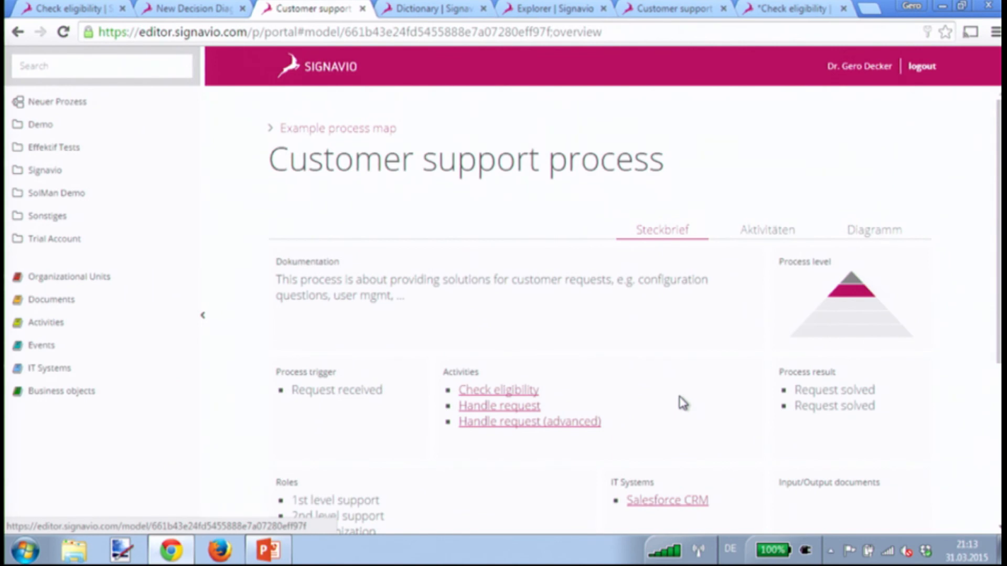
pyautogui.scroll(-4, 738, 269)
pyautogui.scroll(3, 635, 310)
pyautogui.scroll(-1, 635, 310)
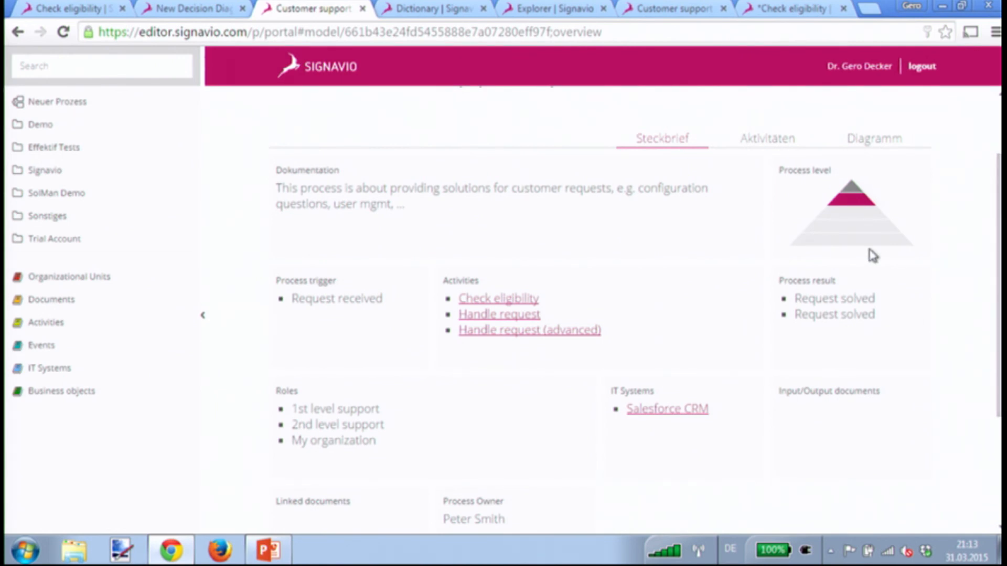
# Step: Show the process activities for the 1st level support role and examine the details of Handle request
pyautogui.click(781, 152)
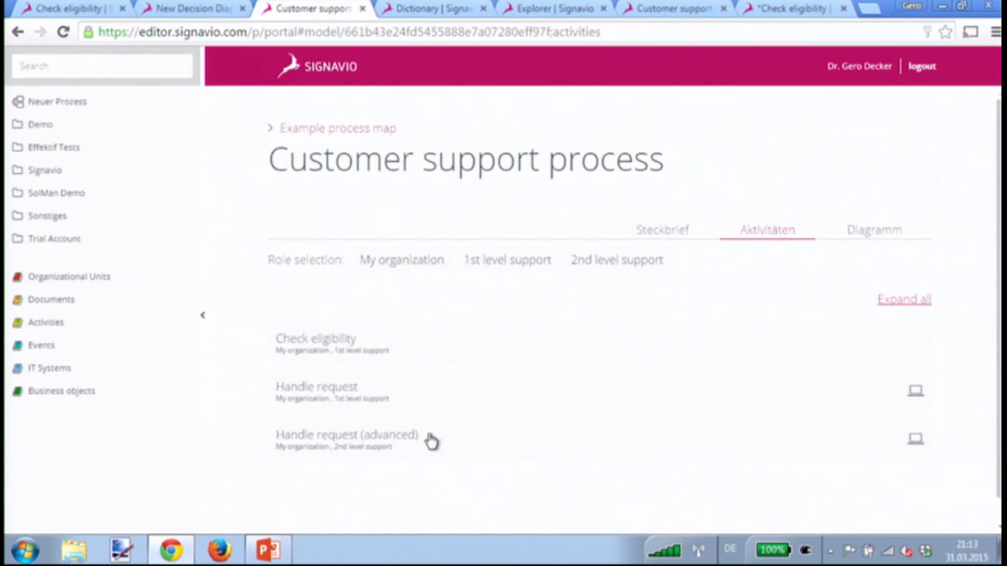
pyautogui.click(448, 362)
pyautogui.click(448, 361)
pyautogui.click(504, 260)
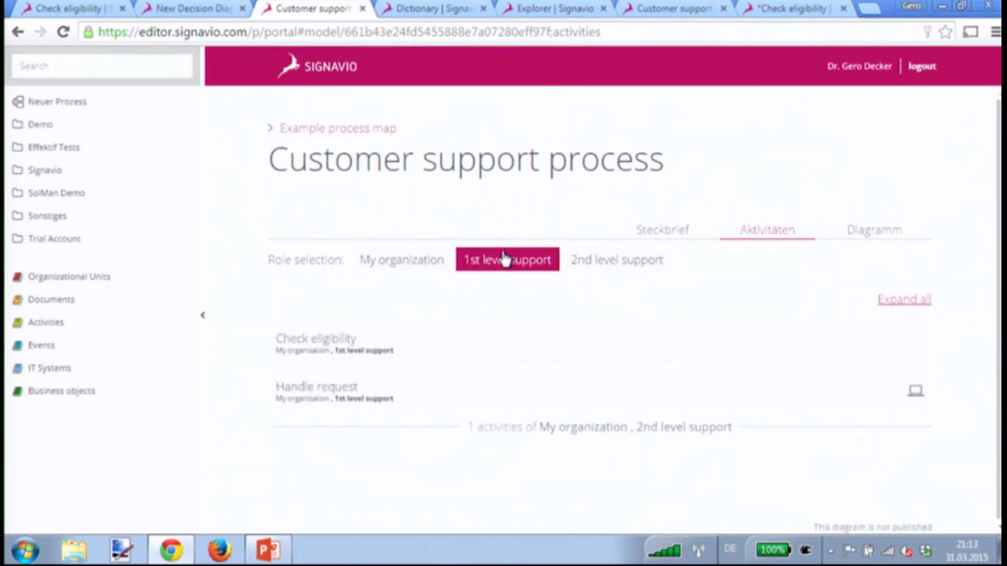
pyautogui.click(427, 407)
pyautogui.scroll(-2, 899, 243)
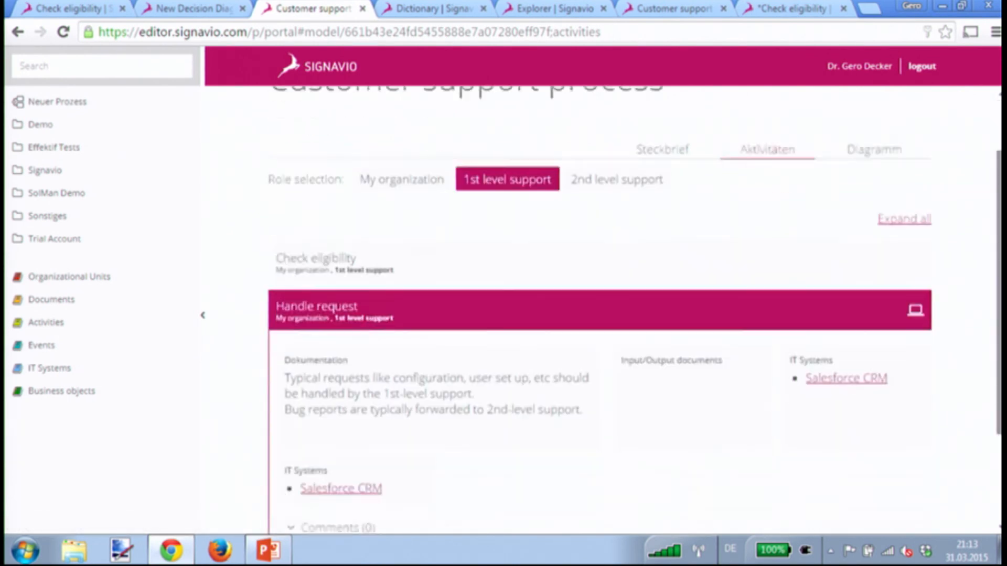
pyautogui.scroll(-3, 598, 299)
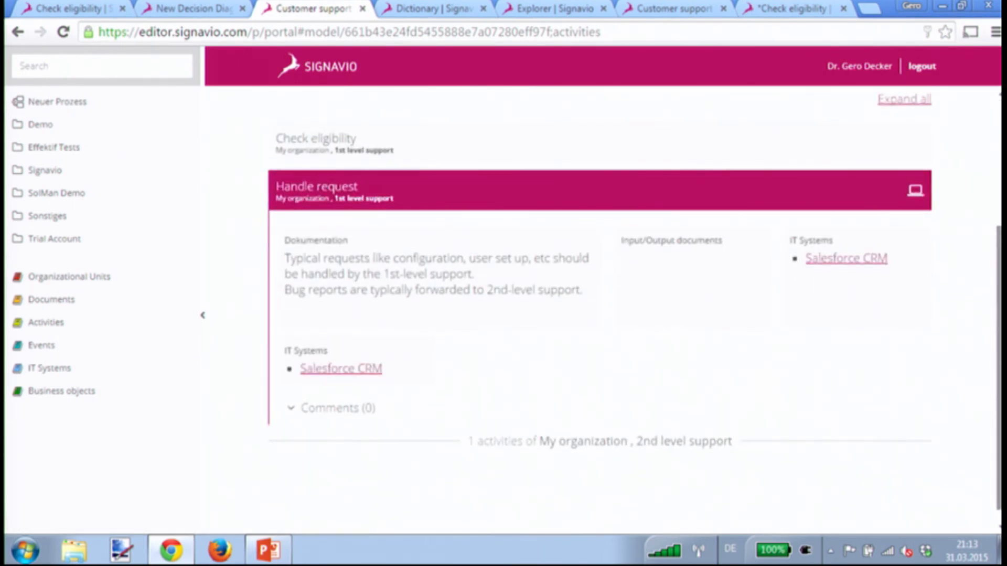
pyautogui.scroll(3, 598, 304)
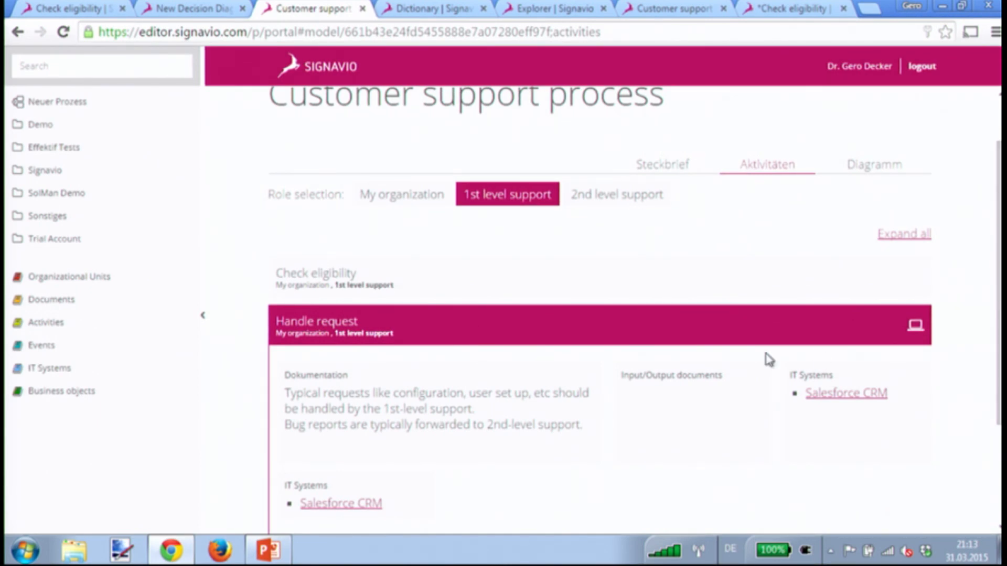
# Step: Show the Customer support process diagram and follow its Check eligibility task to the linked decision's overview
pyautogui.click(872, 167)
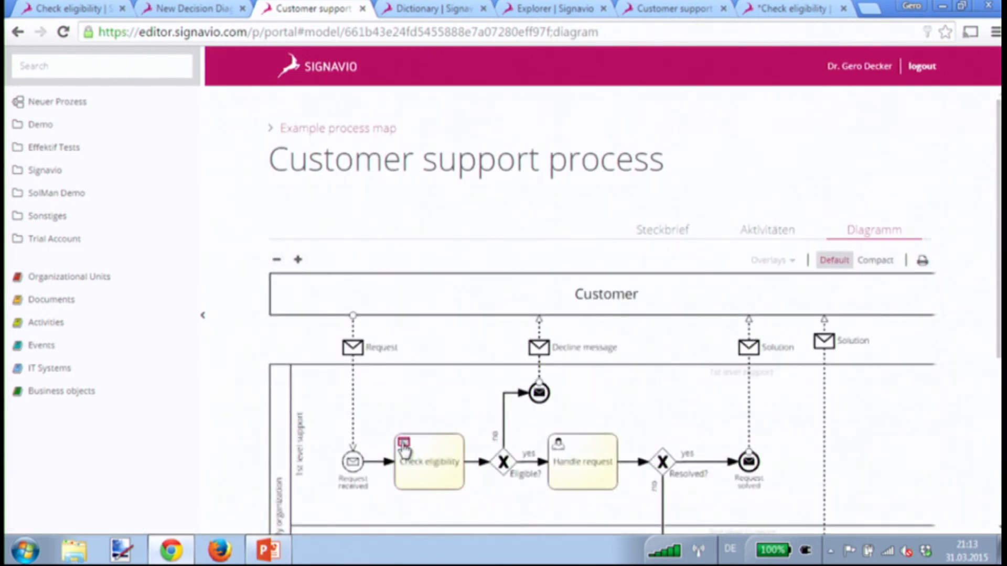
pyautogui.click(418, 483)
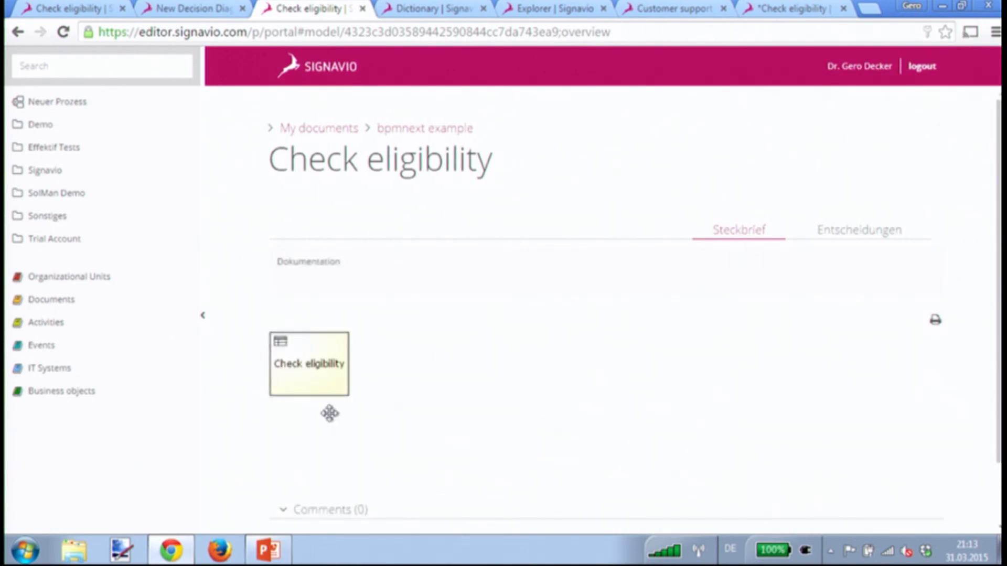
# Step: Return to the Check eligibility decision diagram, delete the unconnected Customer status input data element, and save the diagram without a revision comment
pyautogui.click(786, 9)
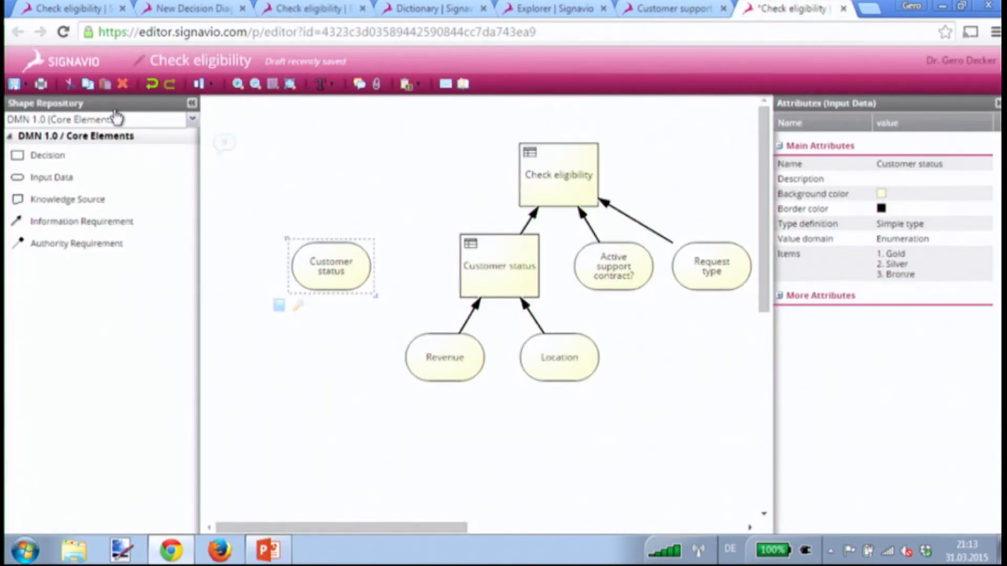
pyautogui.press('Delete')
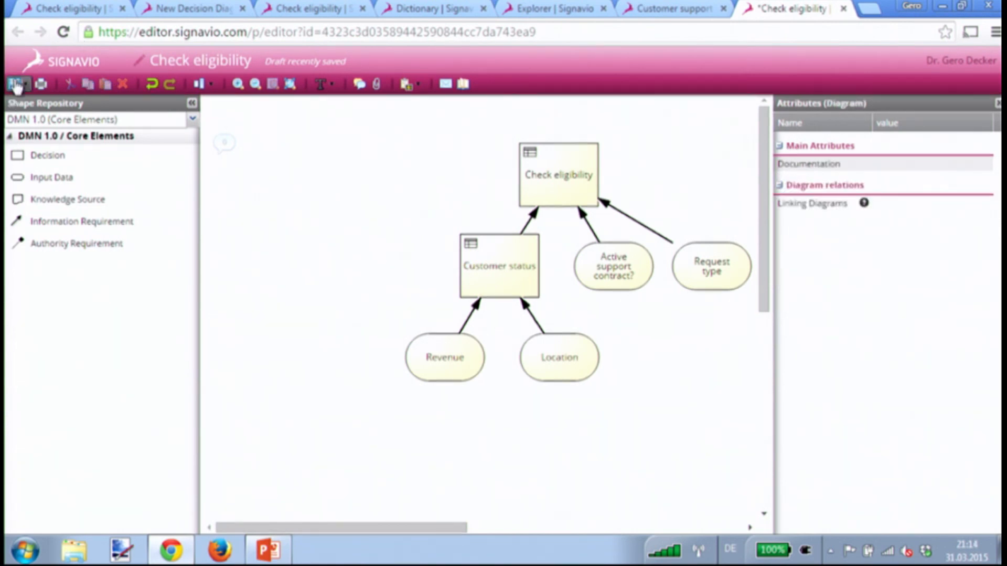
pyautogui.click(14, 84)
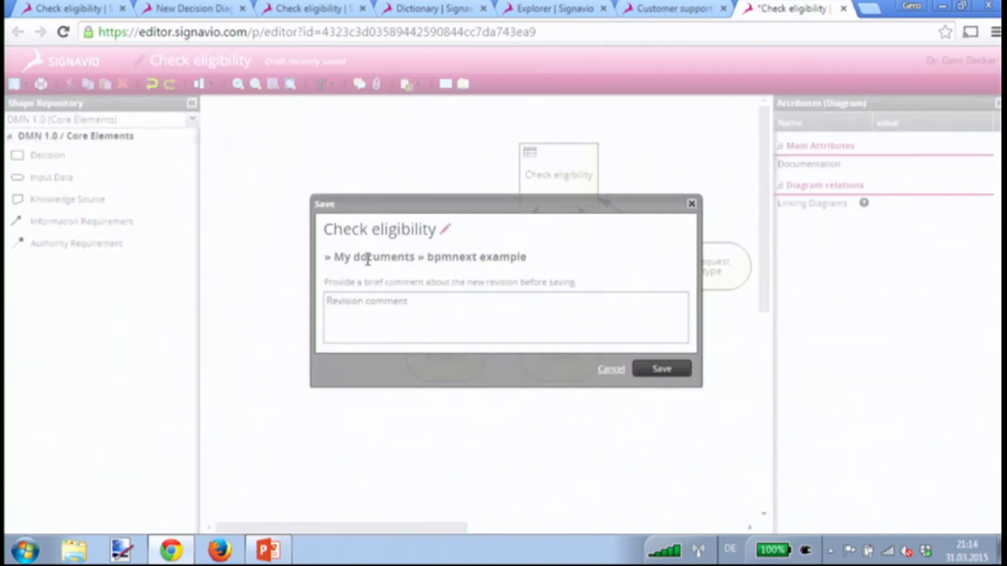
pyautogui.click(658, 369)
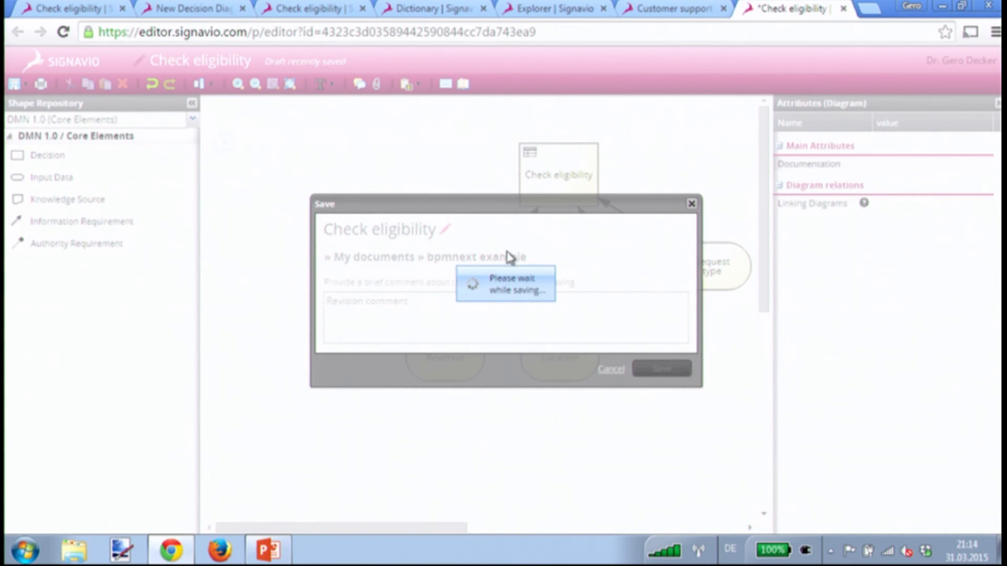